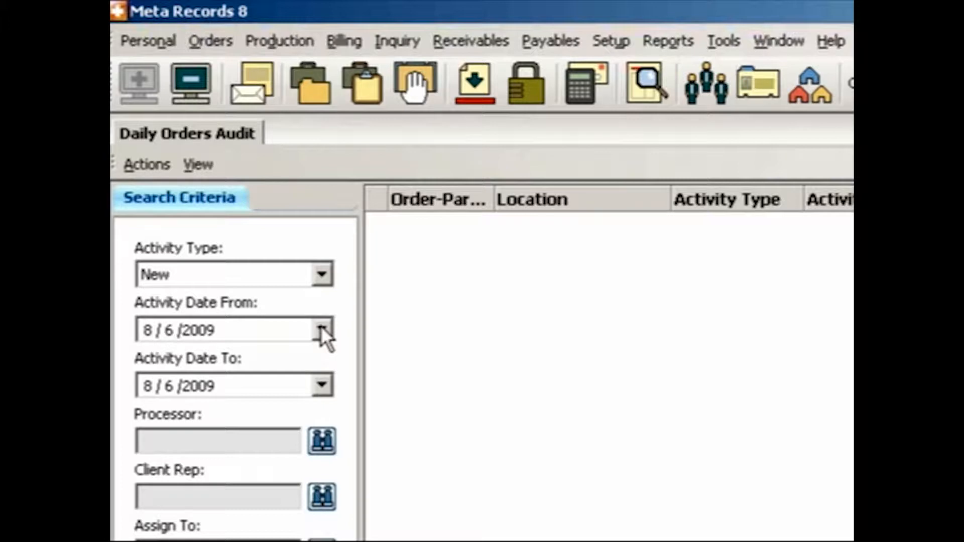
Search the daily orders audit for New activity dated from 7/30/2009 to 8/6/2009.
left_click(321, 331)
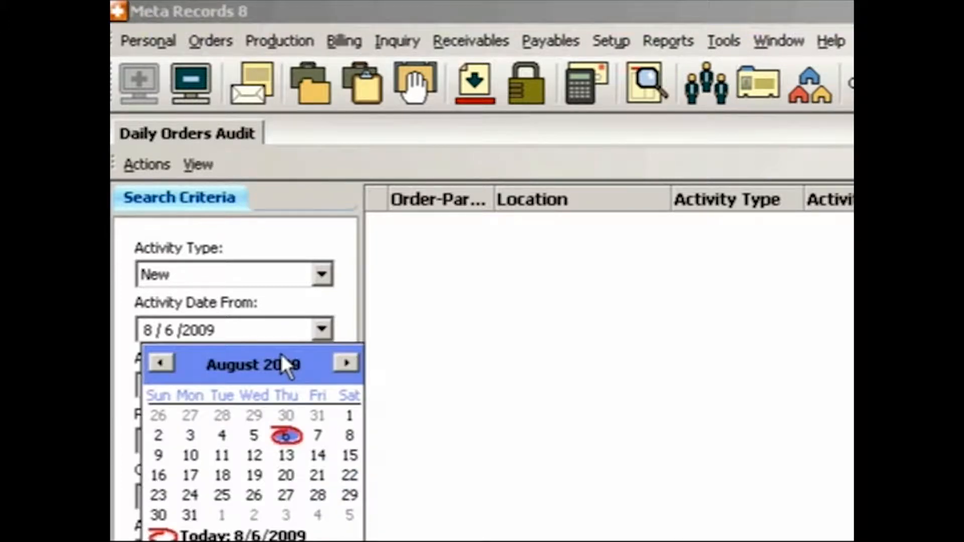
left_click(160, 365)
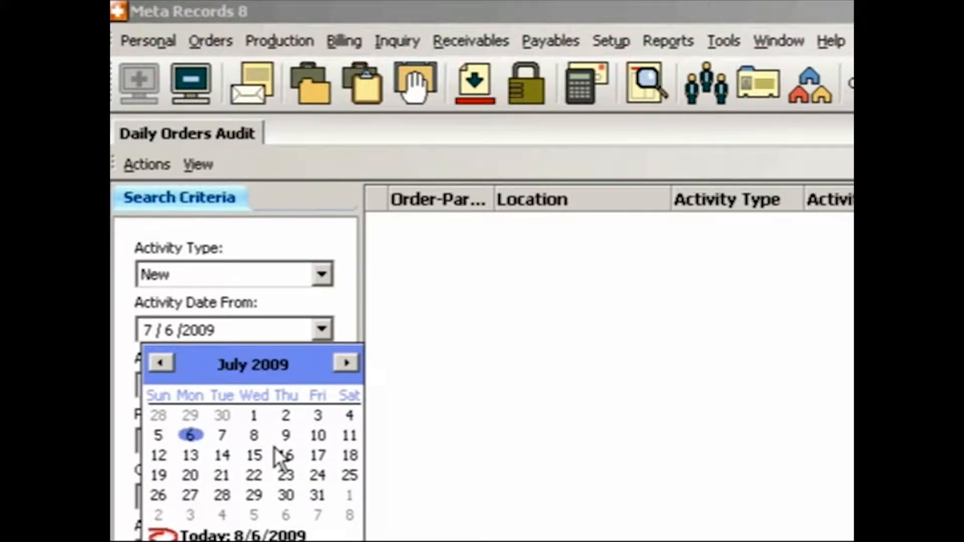
left_click(285, 493)
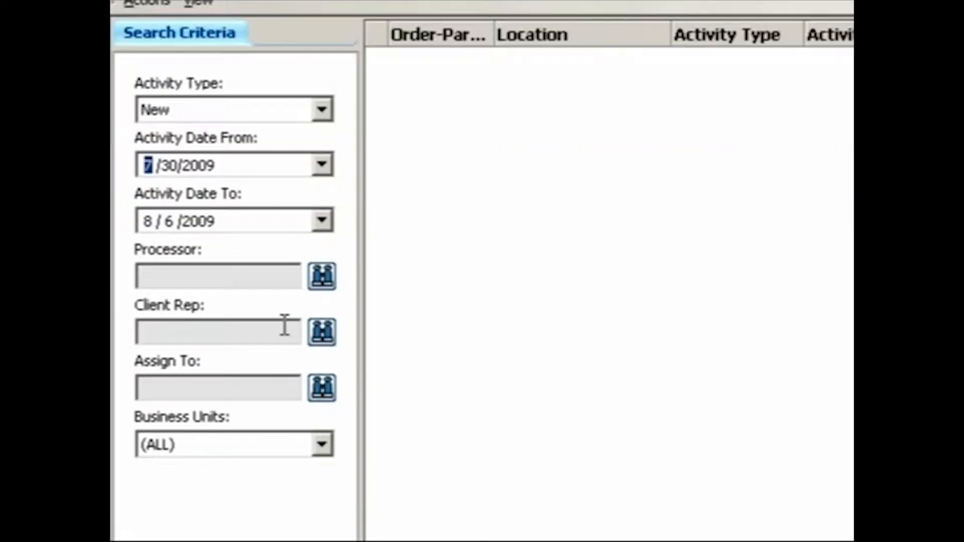
left_click(314, 521)
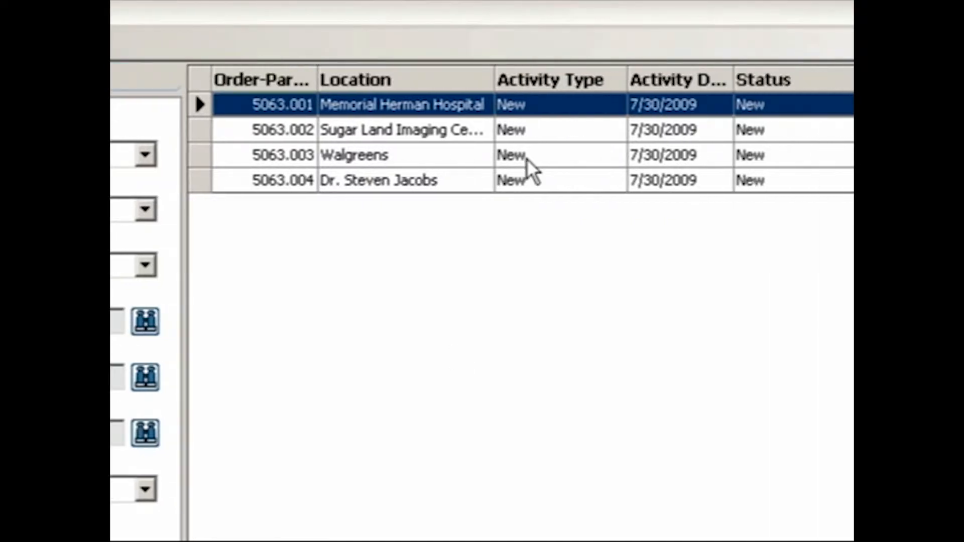
Open the Memorial Herman Hospital order part for viewing and show its additional information.
right_click(569, 103)
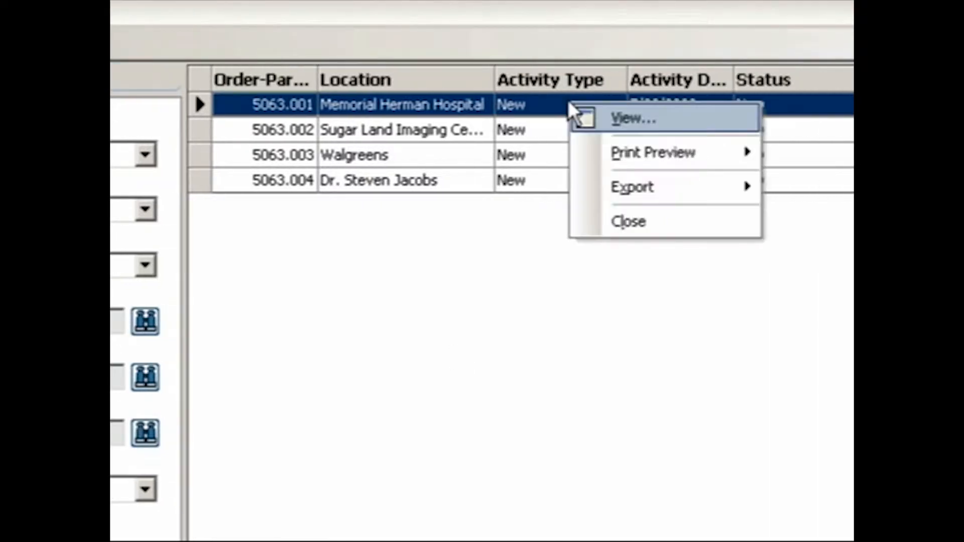
left_click(637, 118)
left_click(286, 148)
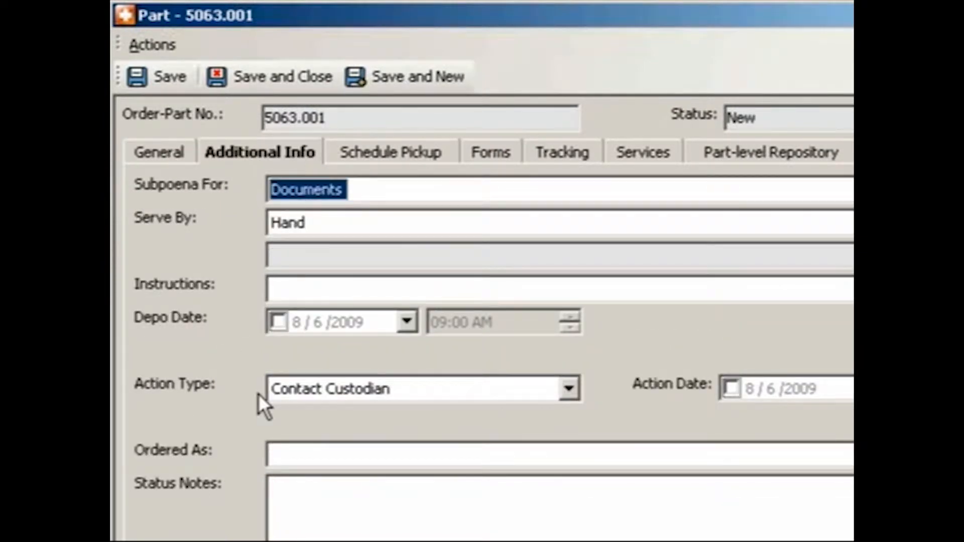
Set the part's action type to First Call with action date 8/10/2009, and save and close the part.
left_click(569, 390)
left_click(307, 500)
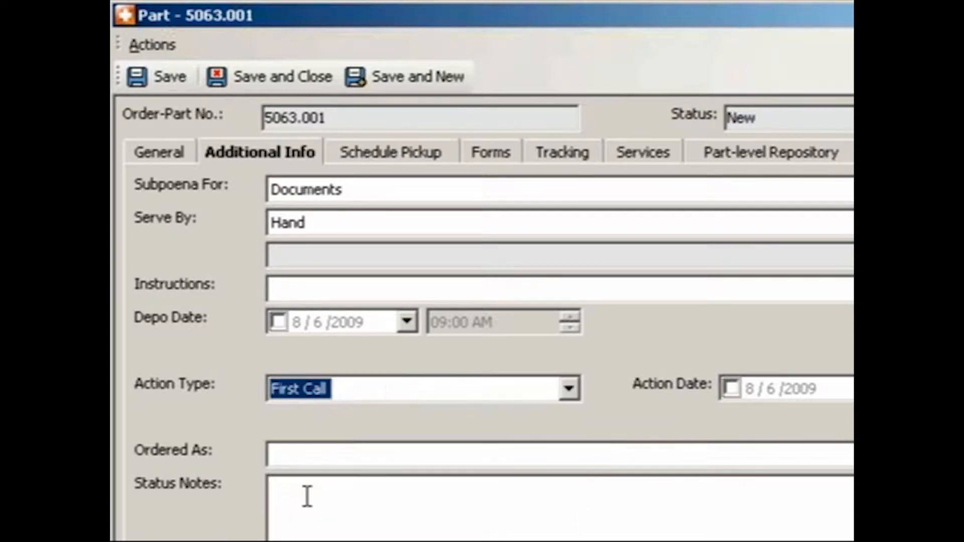
left_click(814, 385)
left_click(591, 431)
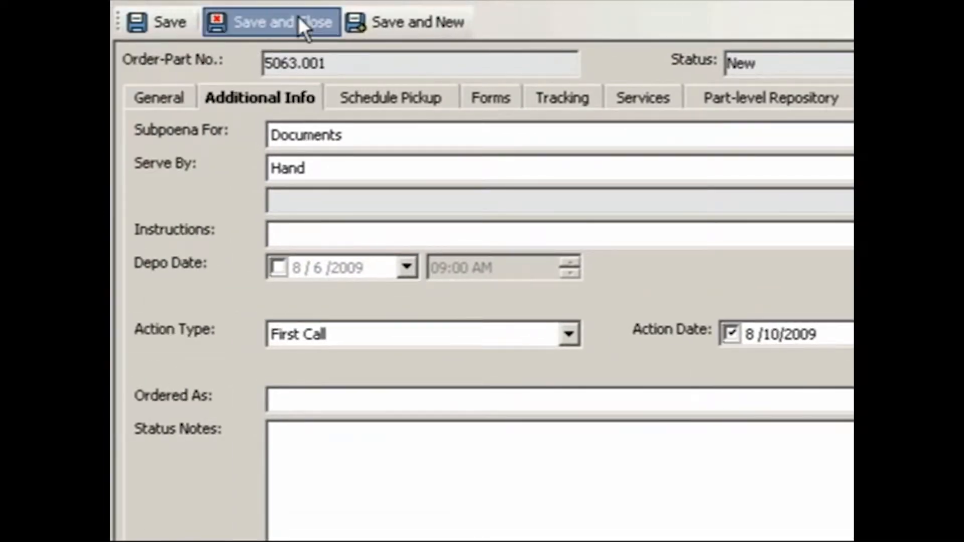
left_click(299, 19)
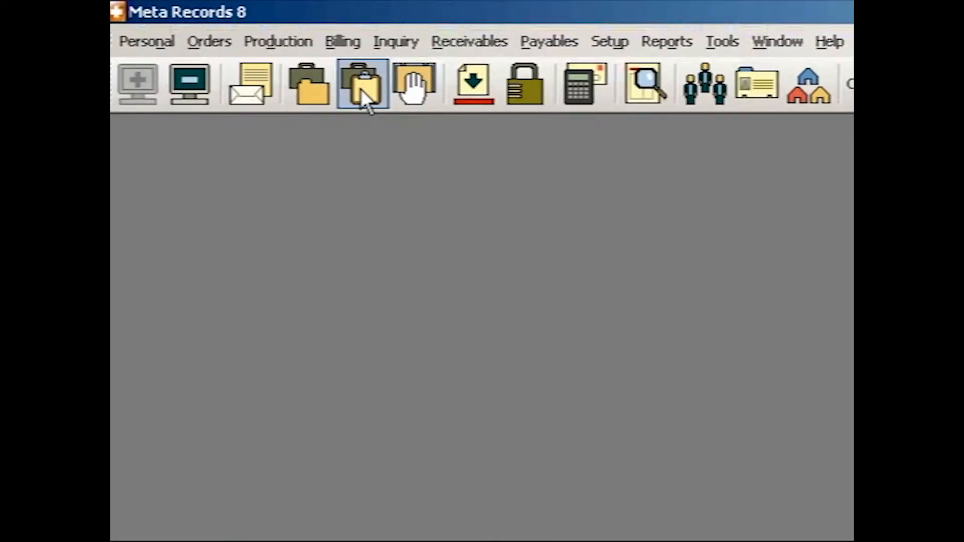
Open the Task Manager and search for Records tasks with action dates from 8/10/2009 to 8/10/2009.
left_click(360, 87)
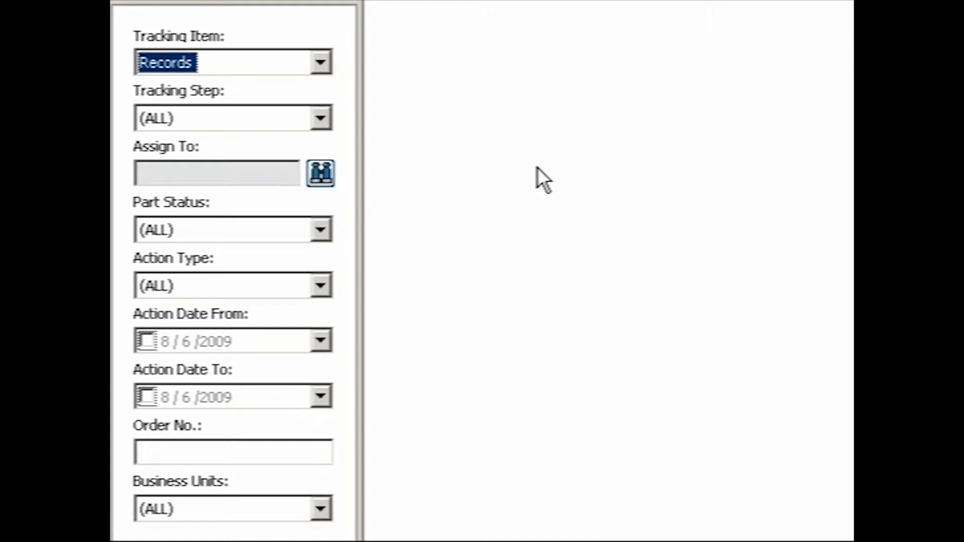
left_click(145, 342)
left_click(320, 341)
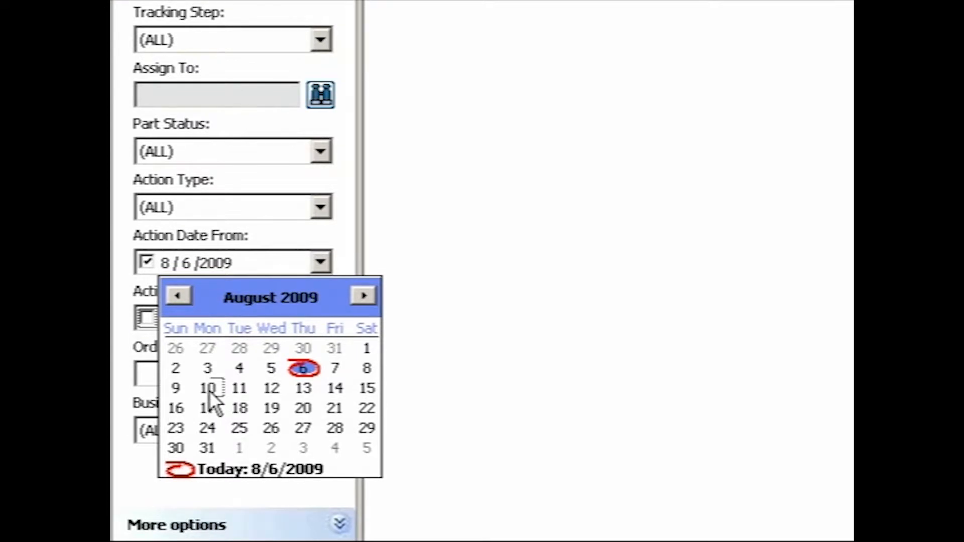
left_click(209, 390)
left_click(319, 319)
left_click(208, 445)
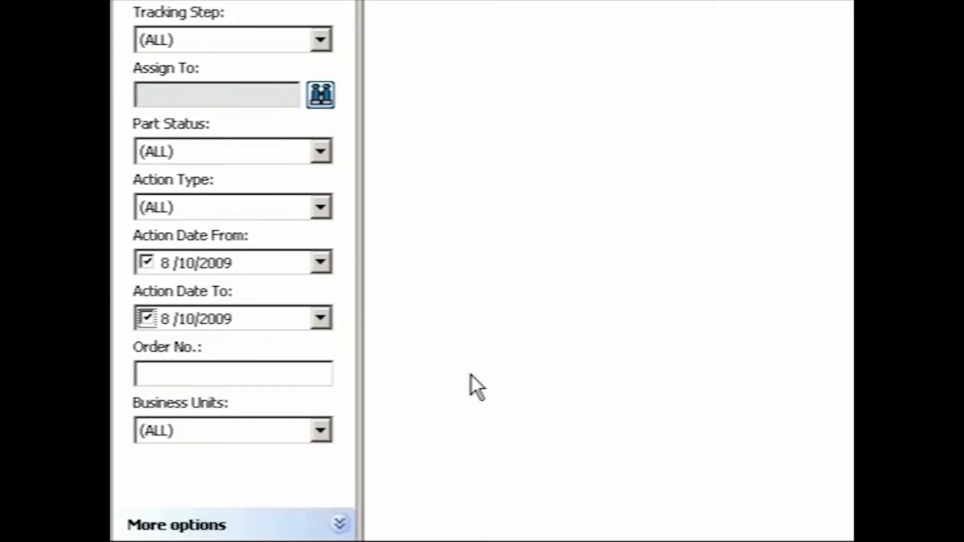
left_click(326, 519)
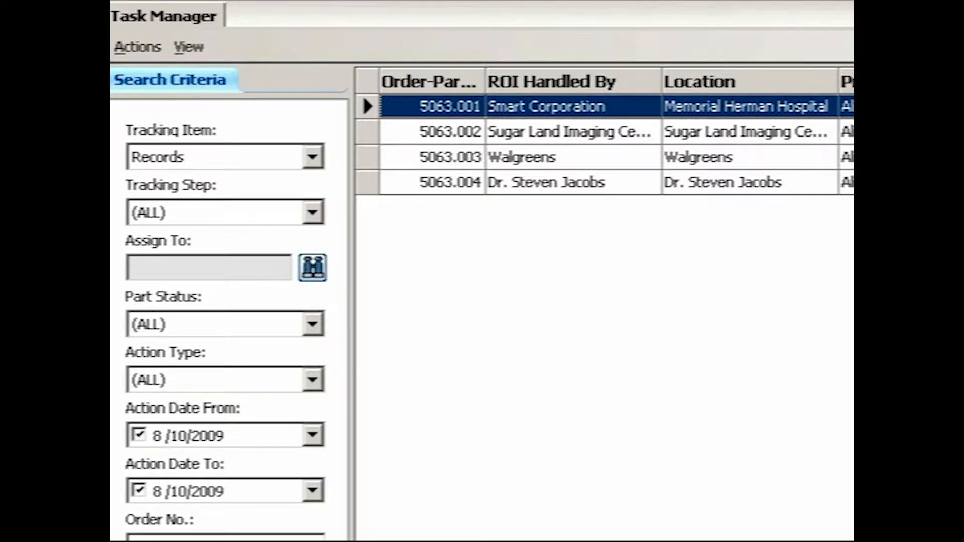
Clear the search criteria, search the tasks by order number, and sort the results by order-part number.
left_click(131, 506)
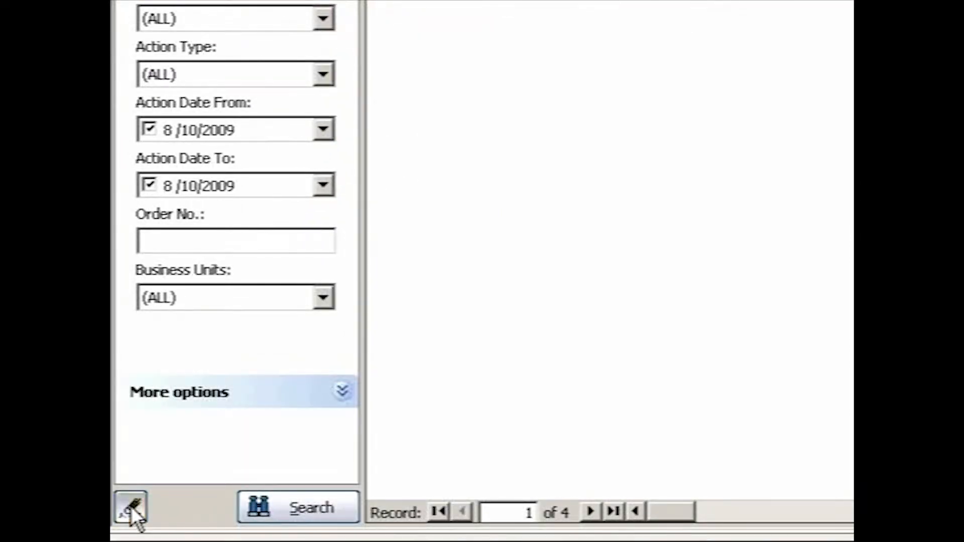
left_click(164, 244)
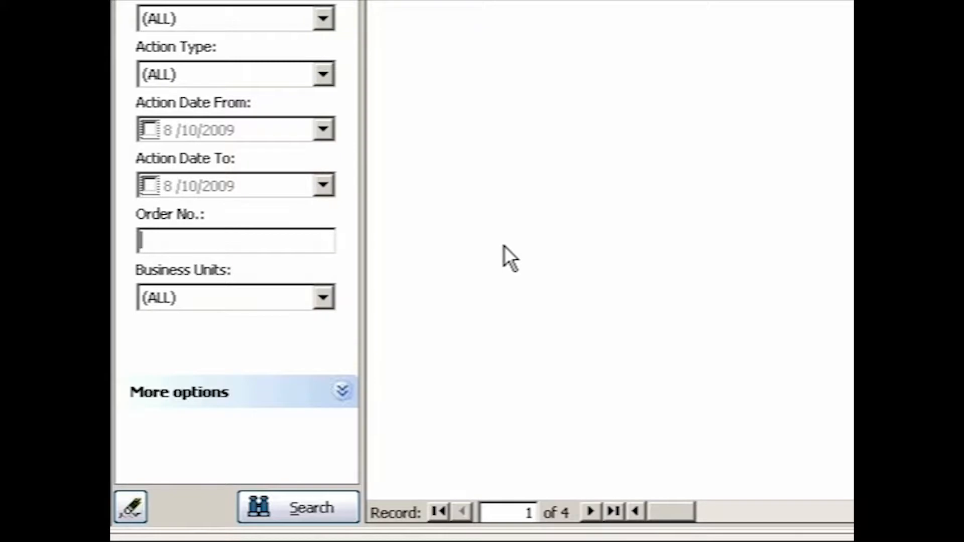
type("5002")
left_click(319, 506)
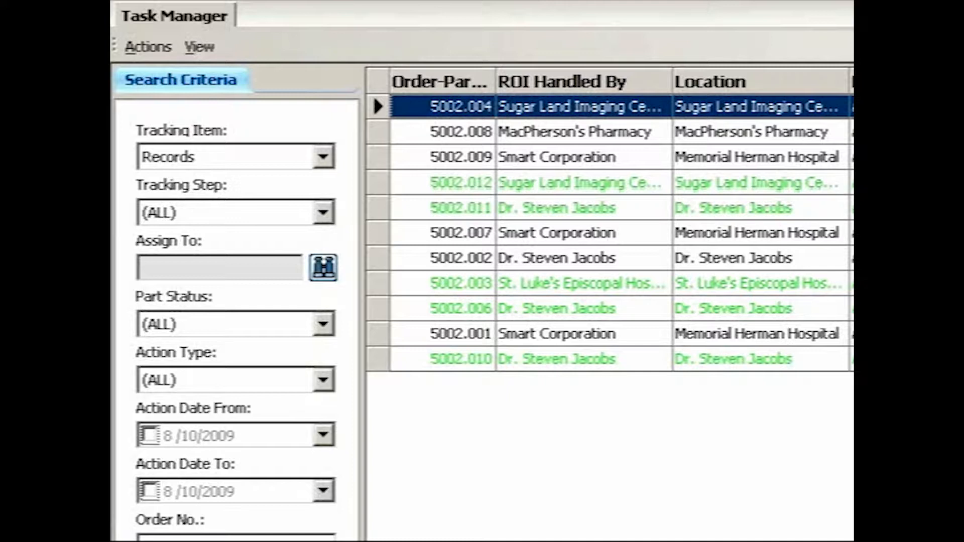
left_click(483, 73)
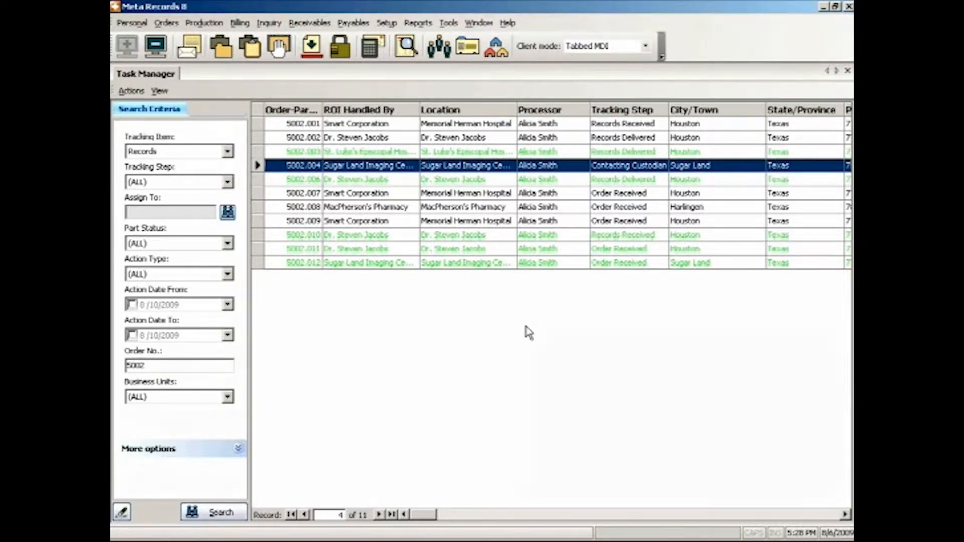
Clear the criteria, look up the second listed user as Processor in the additional search options, and search that processor's tasks.
left_click(122, 512)
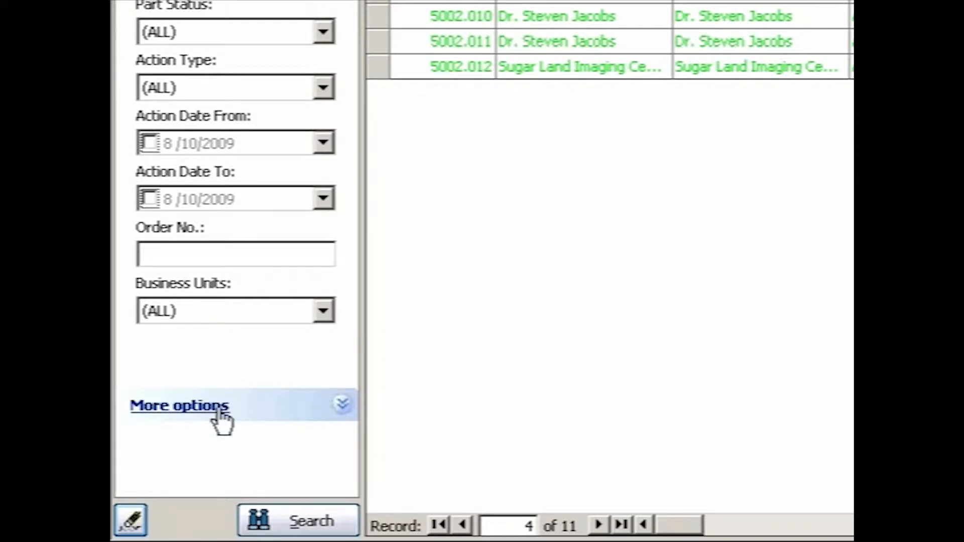
left_click(342, 404)
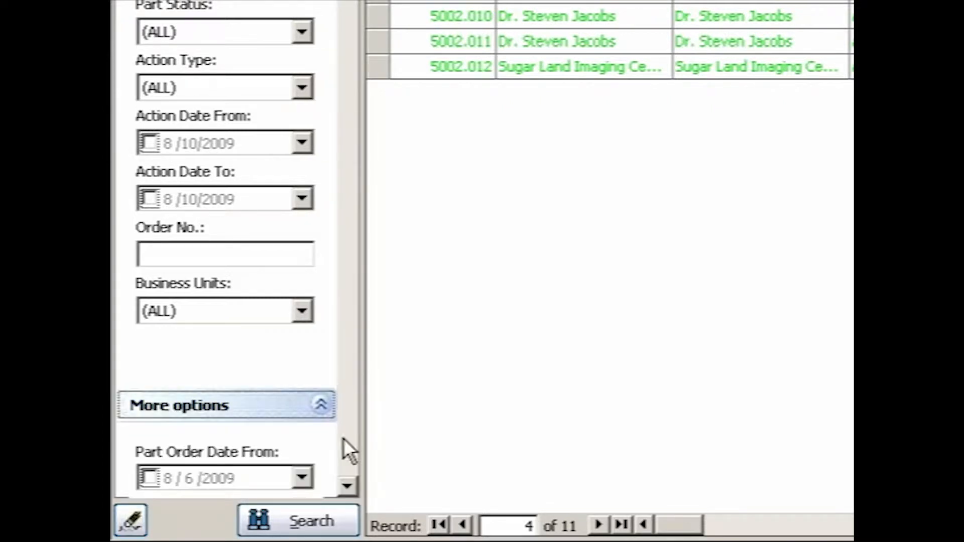
scroll(352, 489, "down", 10)
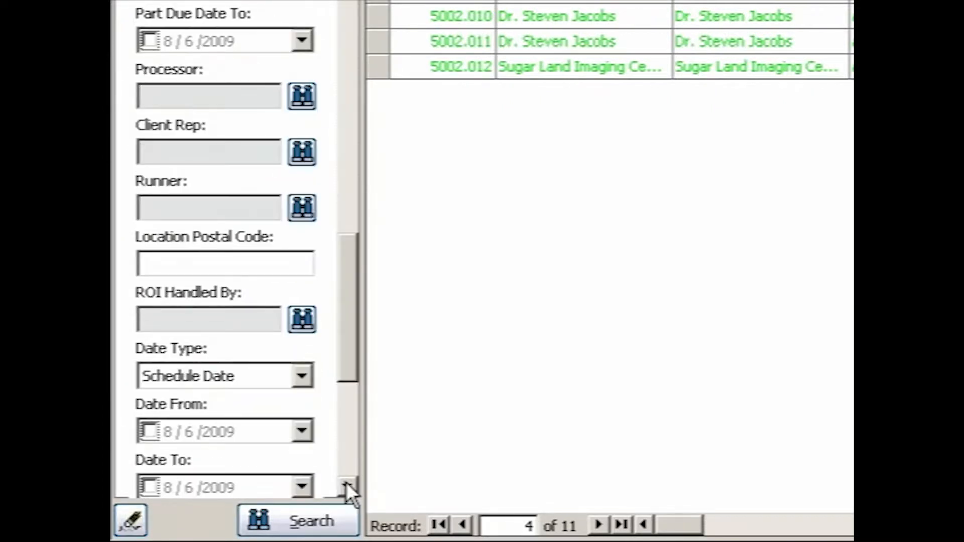
left_click(301, 97)
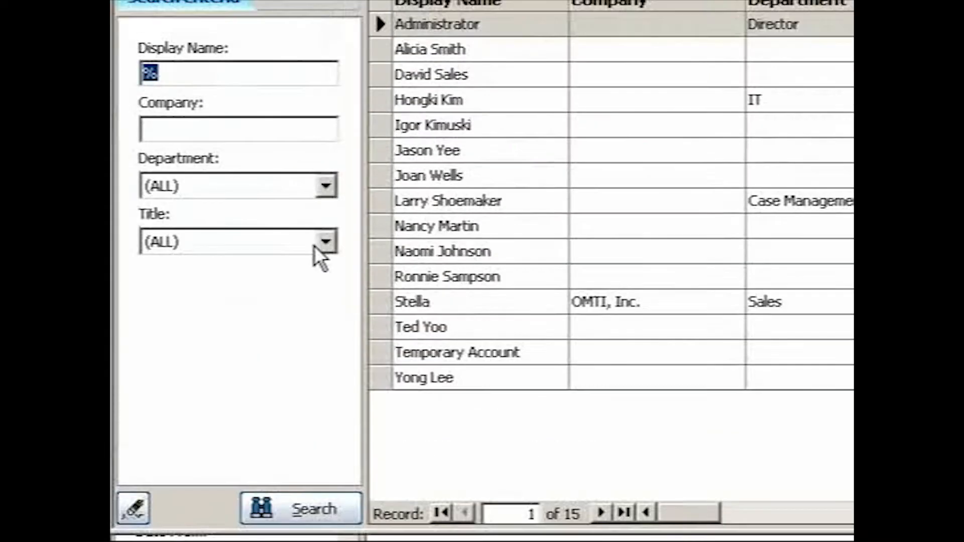
left_click(457, 47)
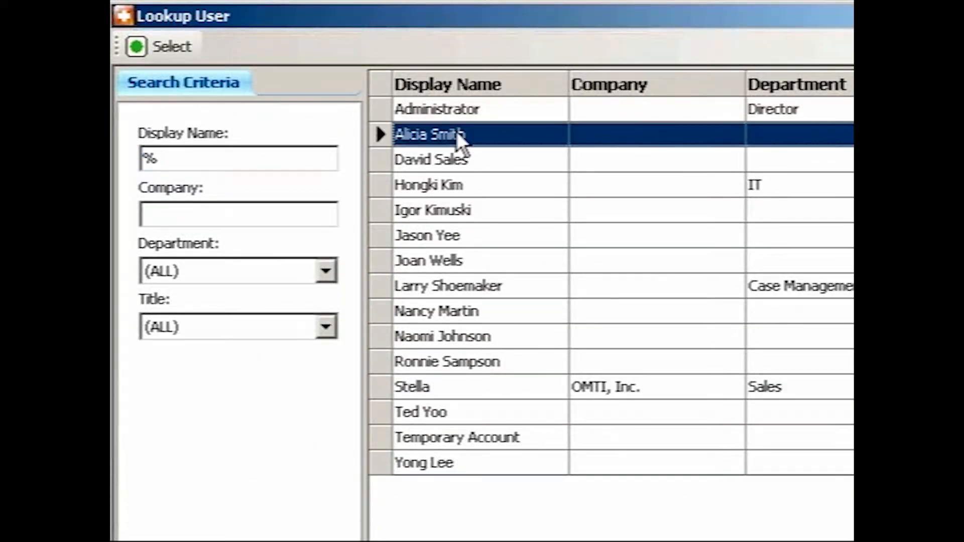
left_click(177, 47)
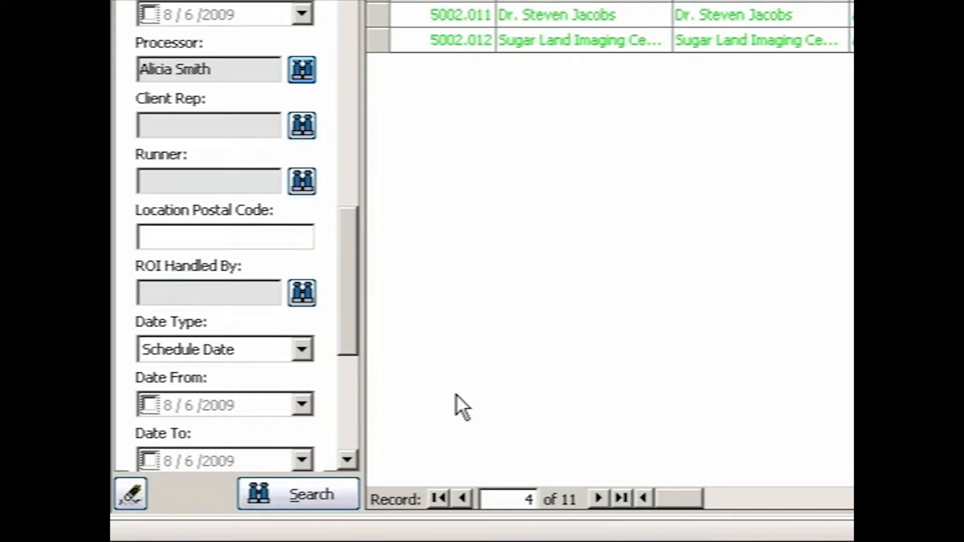
left_click(301, 499)
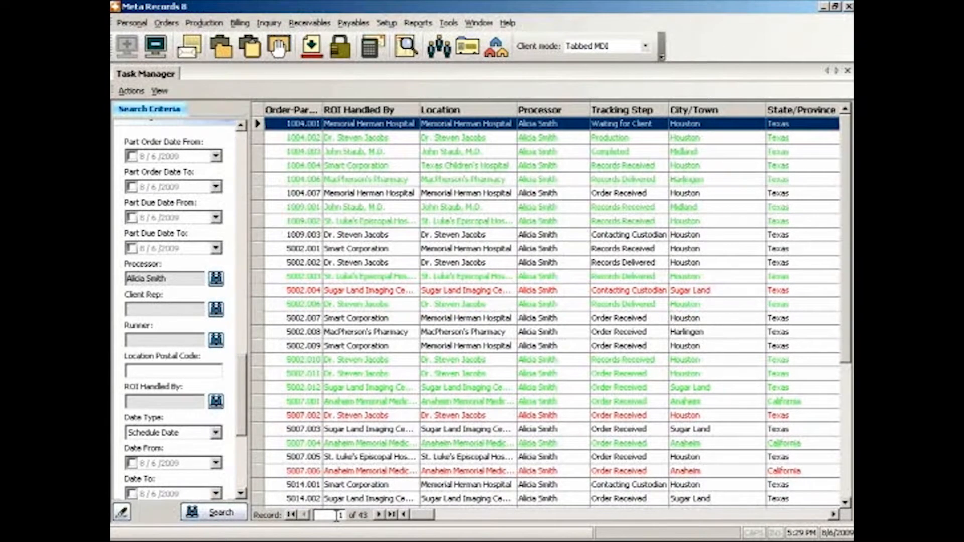
Clear the processor criterion, enable Part Order Date To, and pick an earlier date for it.
left_click(122, 512)
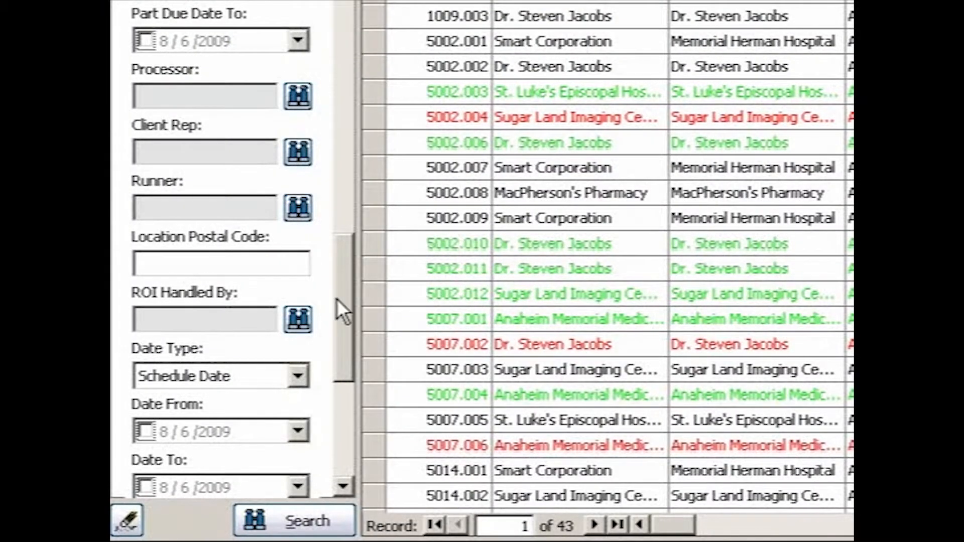
left_click_drag(345, 299, 342, 249)
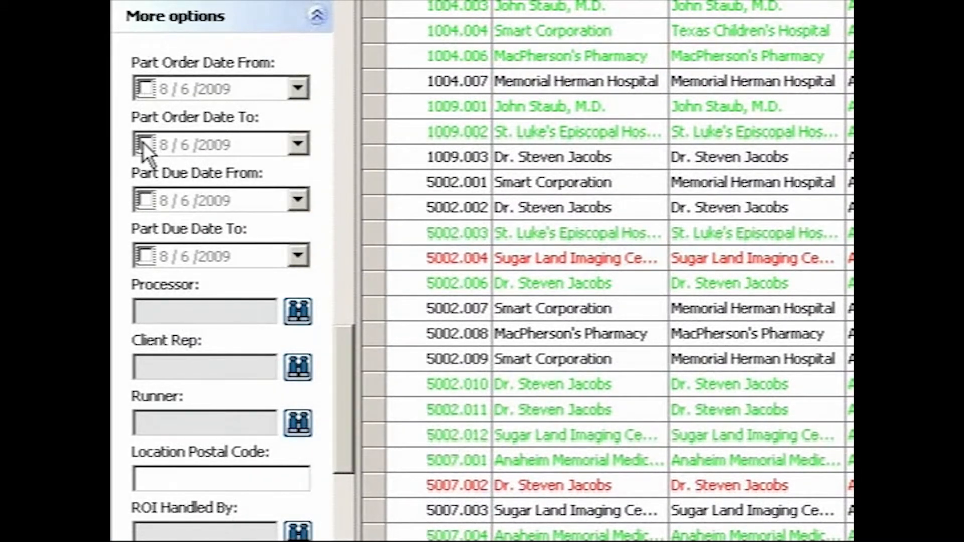
left_click(143, 141)
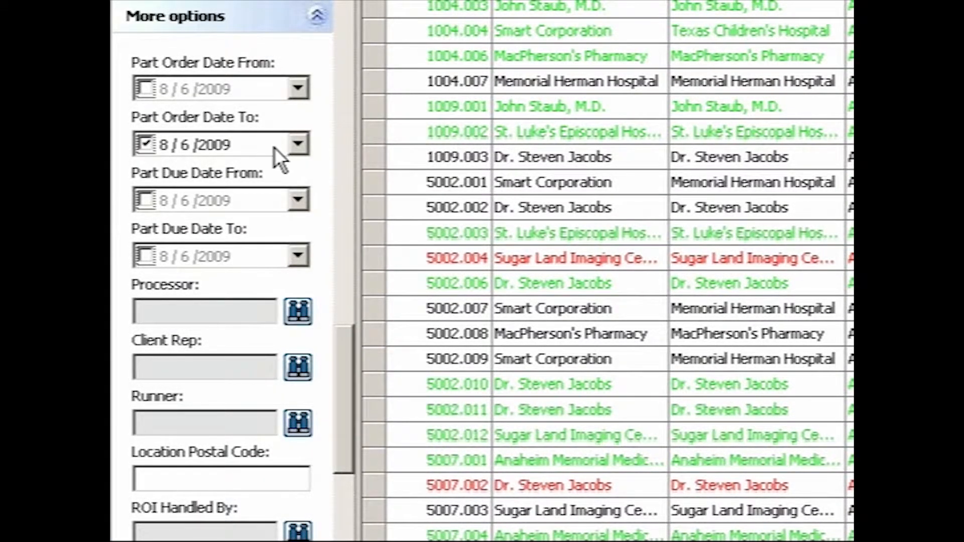
left_click(295, 142)
left_click(166, 177)
left_click(166, 177)
left_click(333, 230)
Limit the tracking step to Contacting Custodian and run the task search.
left_click_drag(348, 391, 324, 35)
left_click(297, 59)
left_click(144, 89)
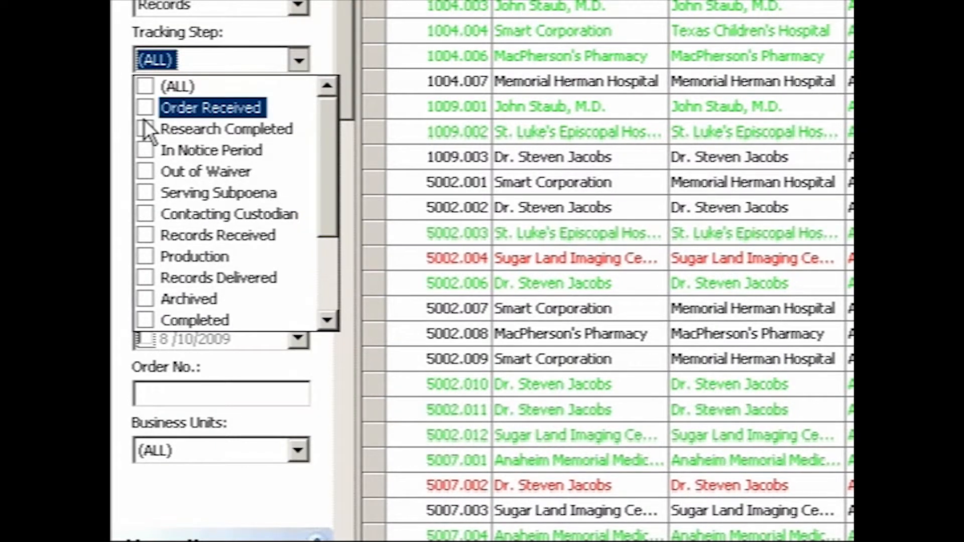
left_click(146, 219)
left_click(327, 373)
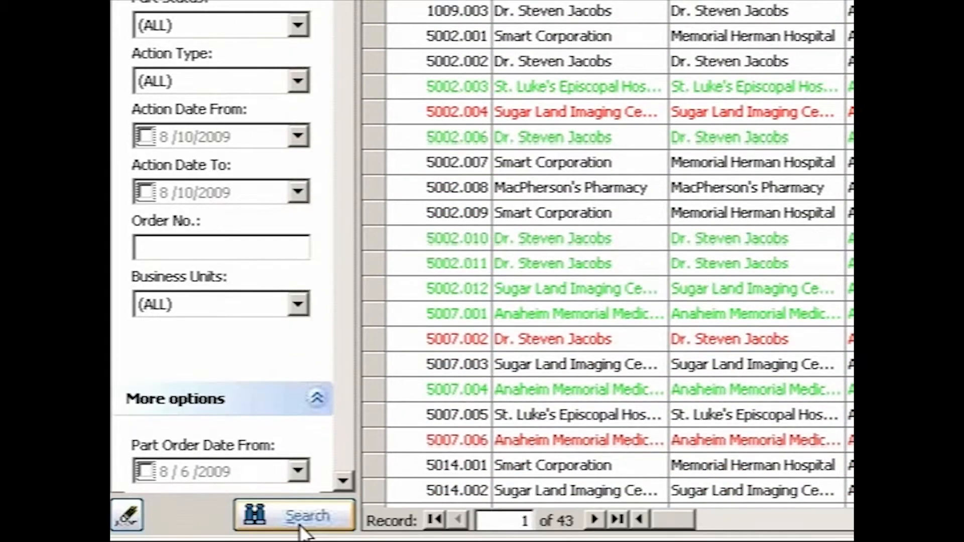
left_click(301, 513)
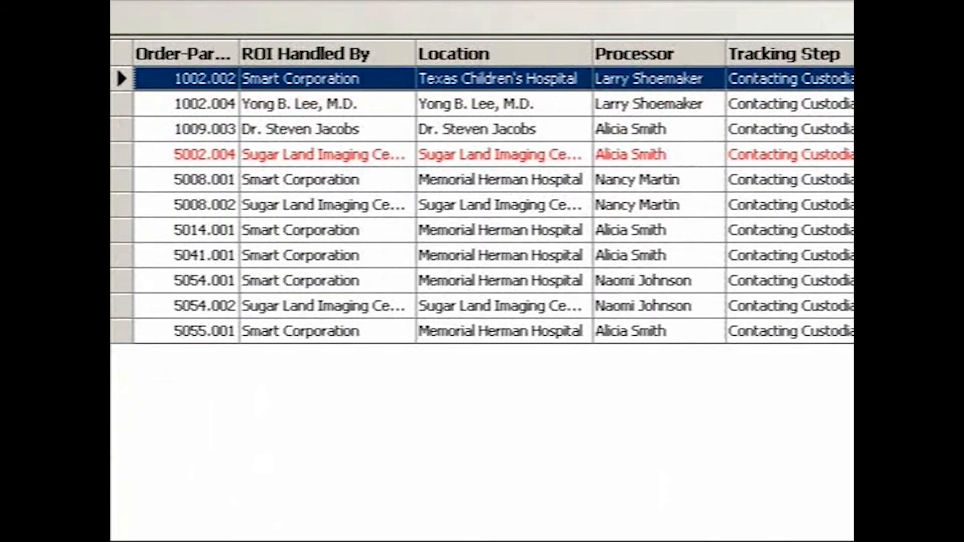
Enable the Group By Box for the results grid and group the tasks by Processor.
right_click(538, 47)
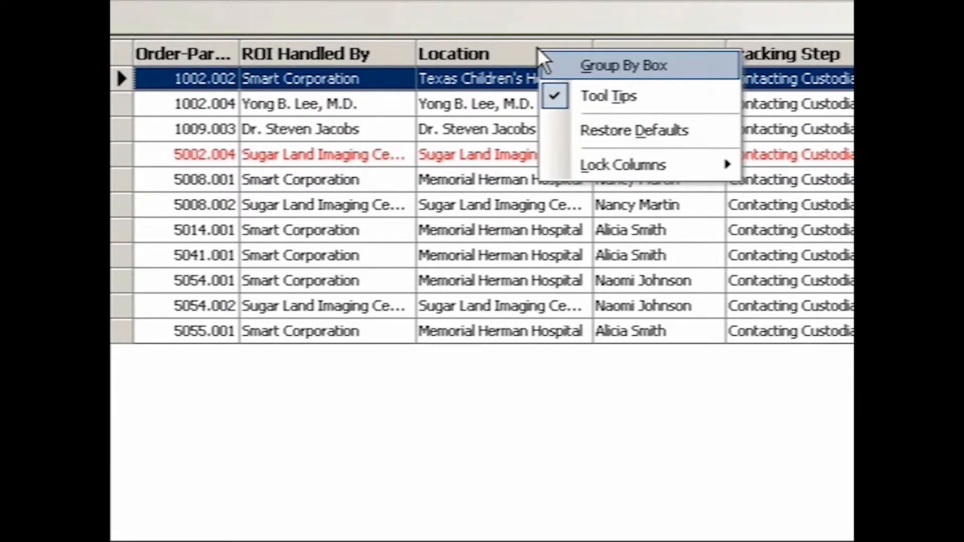
left_click(582, 67)
left_click_drag(634, 101, 532, 65)
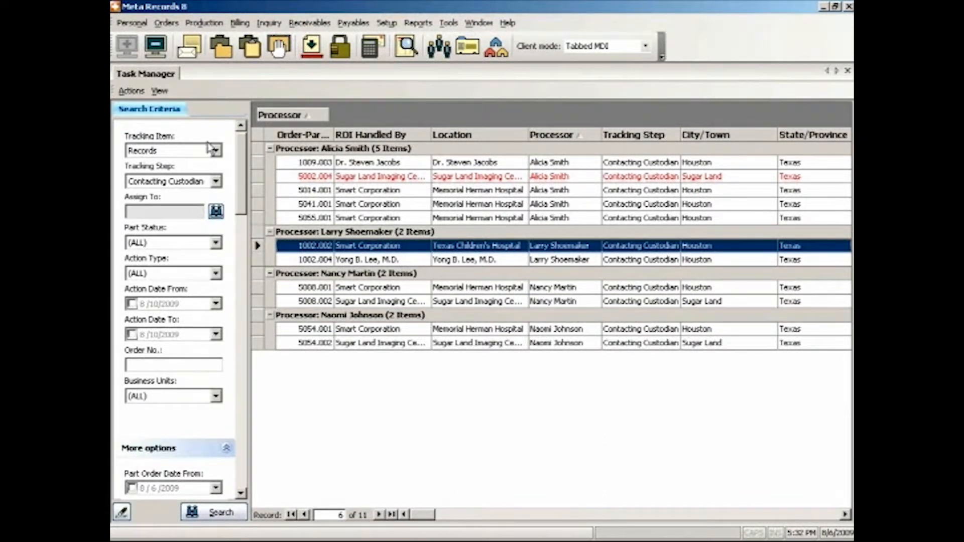
left_click_drag(238, 160, 240, 186)
scroll(191, 226, "down", 10)
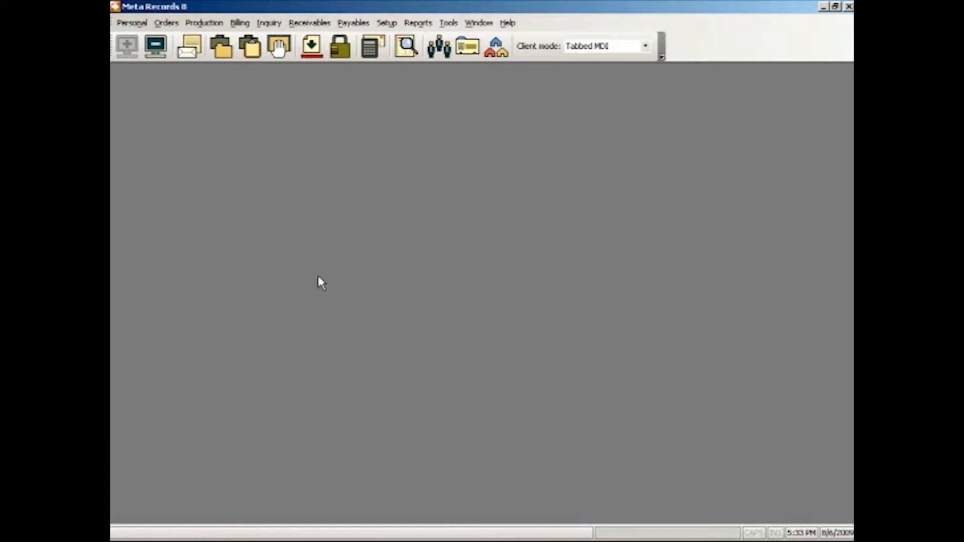
Open the Task Manager, set both Action Date From and Action Date To to 8/10/2009, and search the records tasks.
left_click(249, 48)
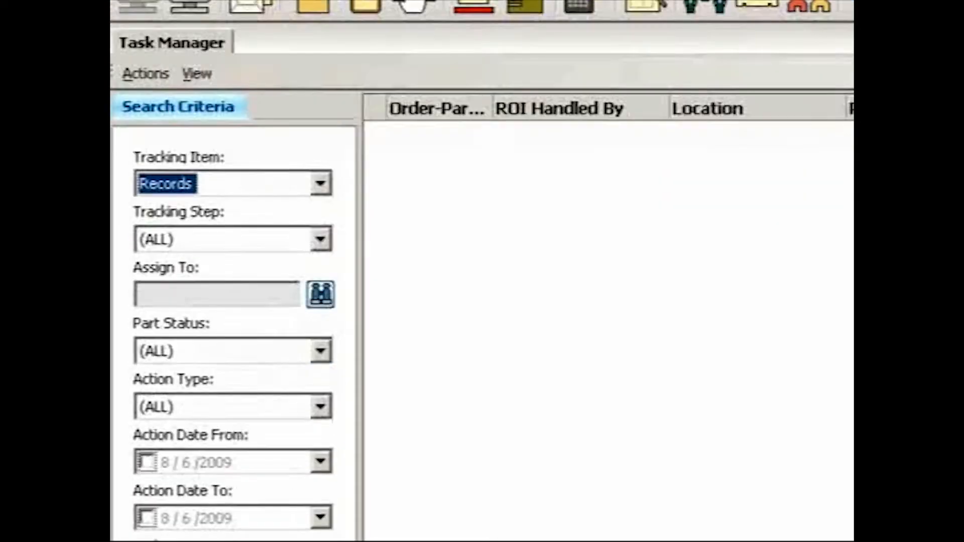
left_click(320, 326)
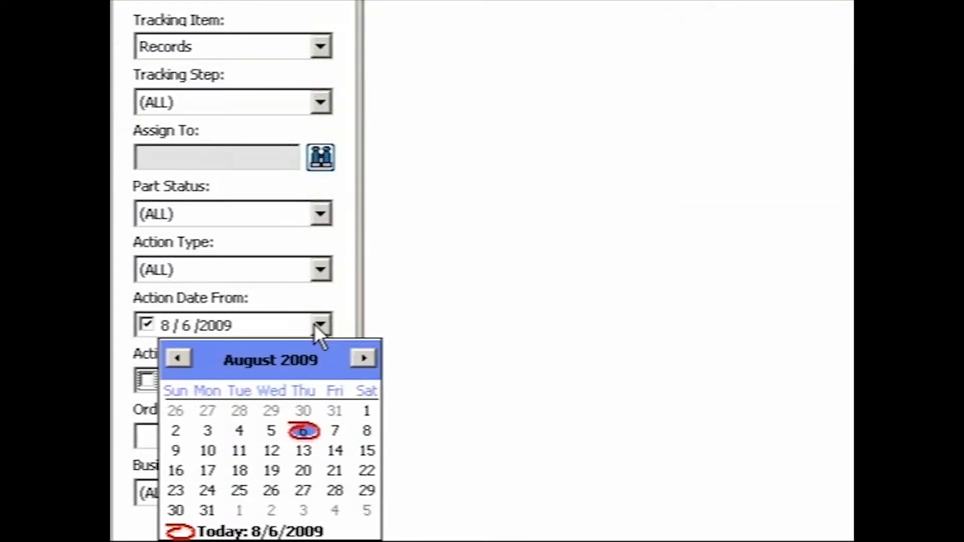
left_click(208, 449)
left_click(320, 382)
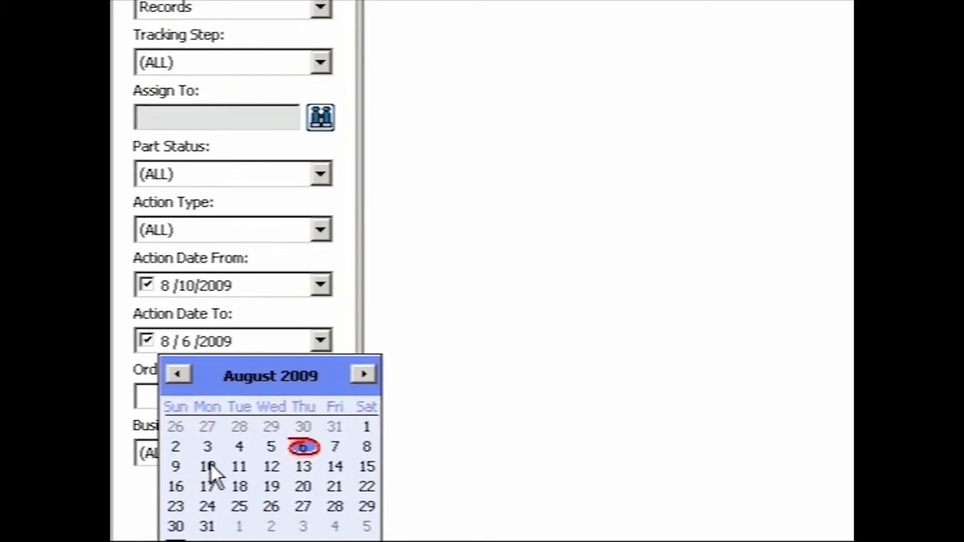
left_click(210, 438)
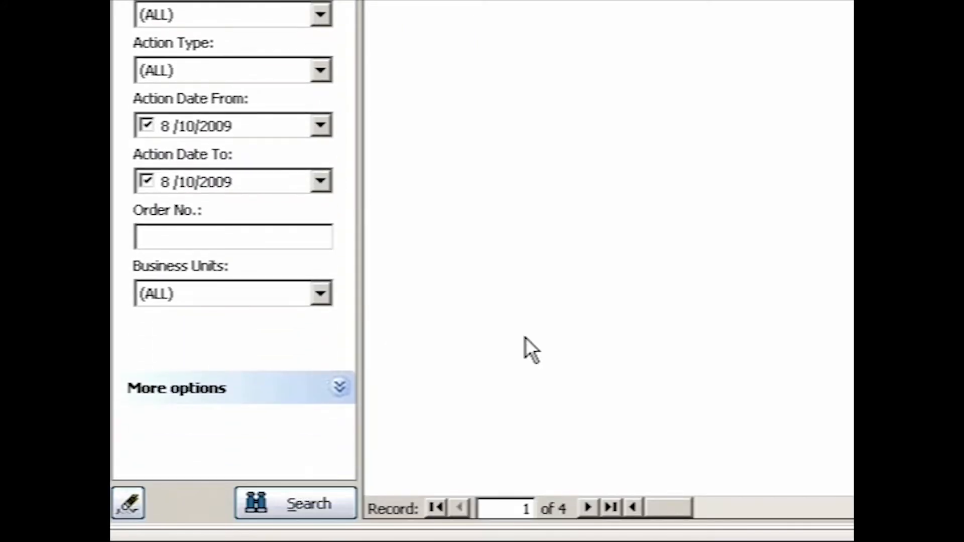
Open the Memorial Herman Hospital part and review its general, additional and pickup details, including the custodian contact.
right_click(638, 109)
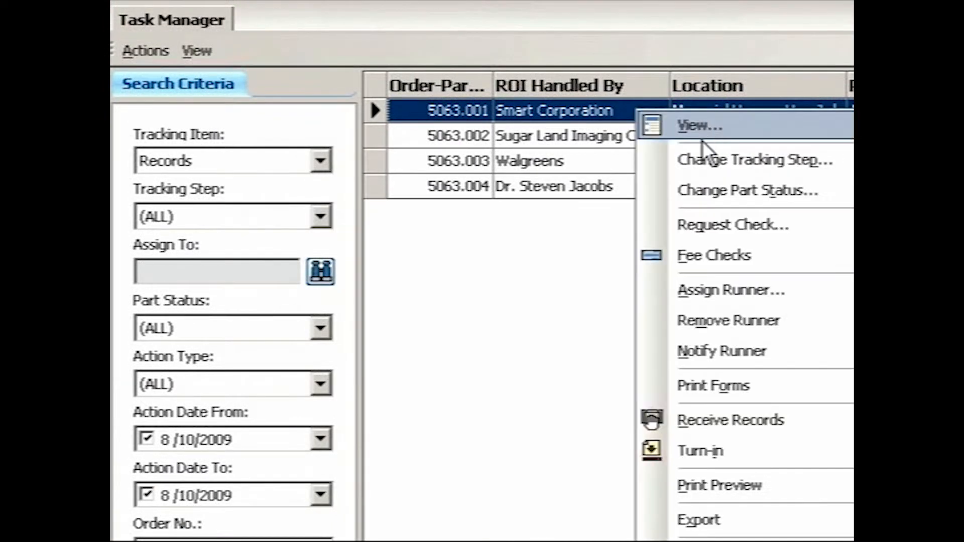
left_click(702, 125)
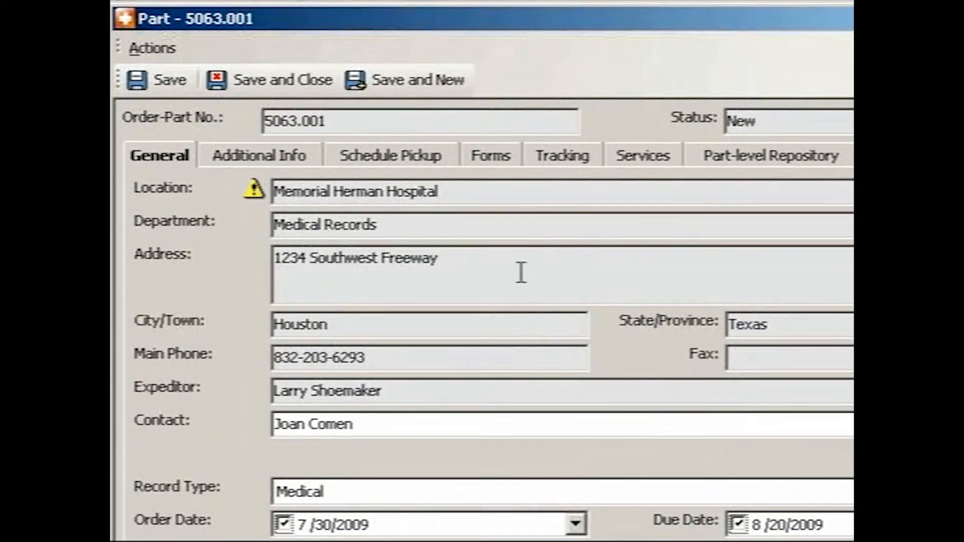
left_click(387, 154)
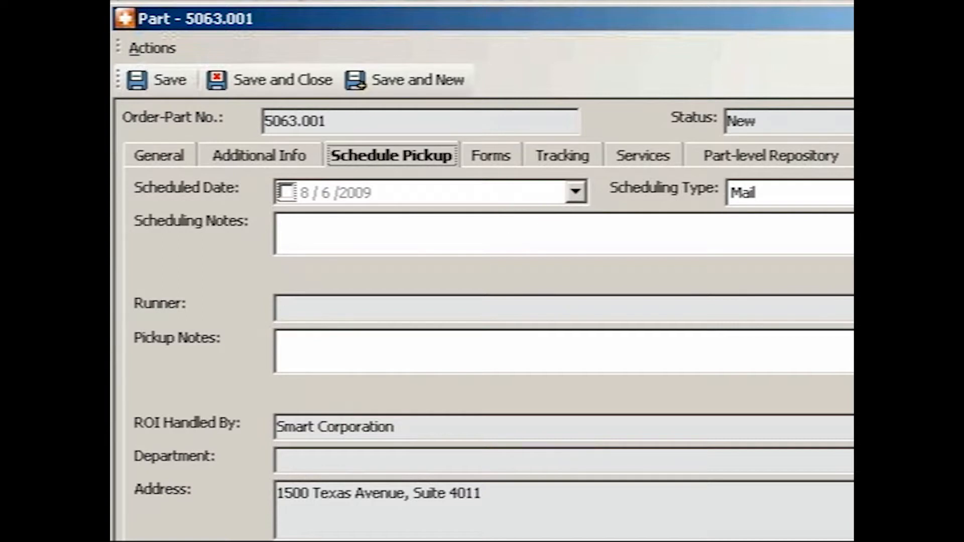
left_click(156, 154)
left_click(288, 155)
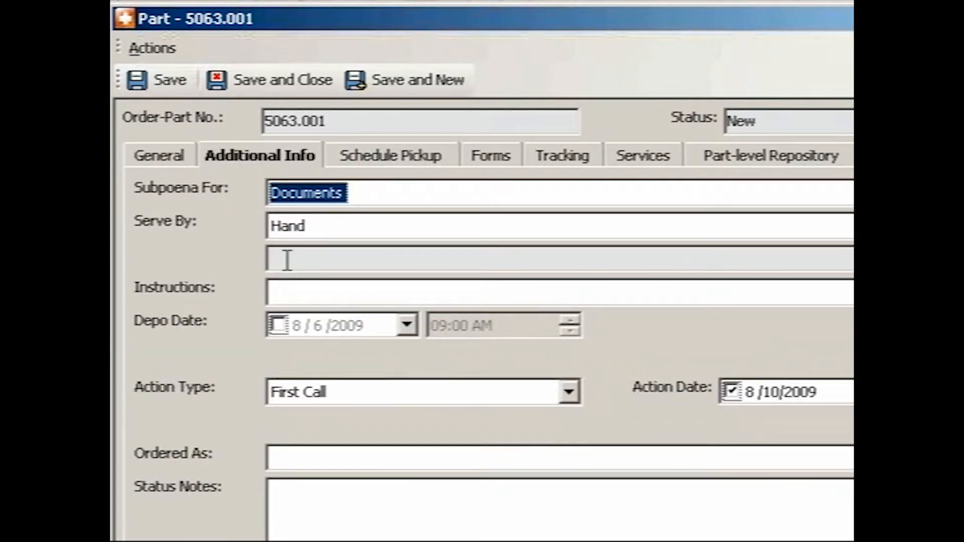
left_click(181, 156)
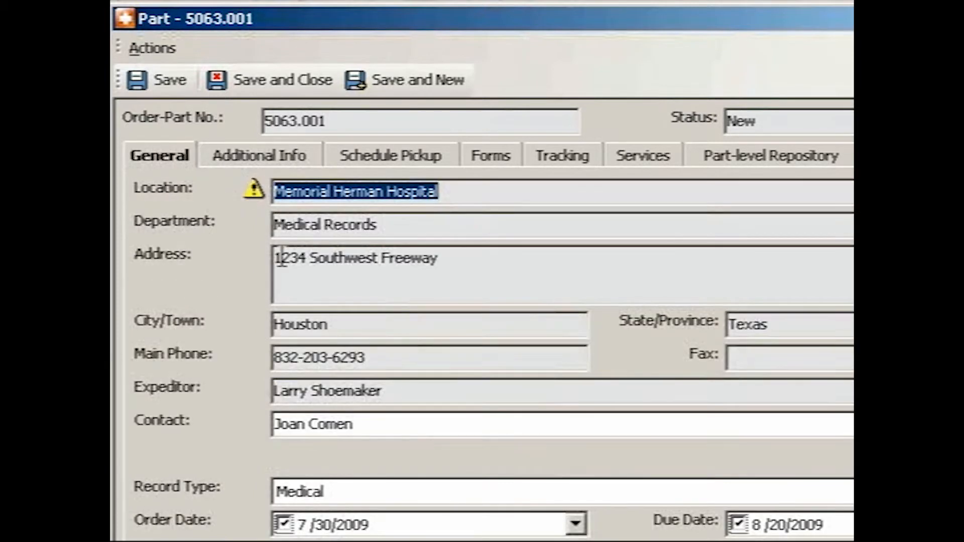
left_click(367, 420)
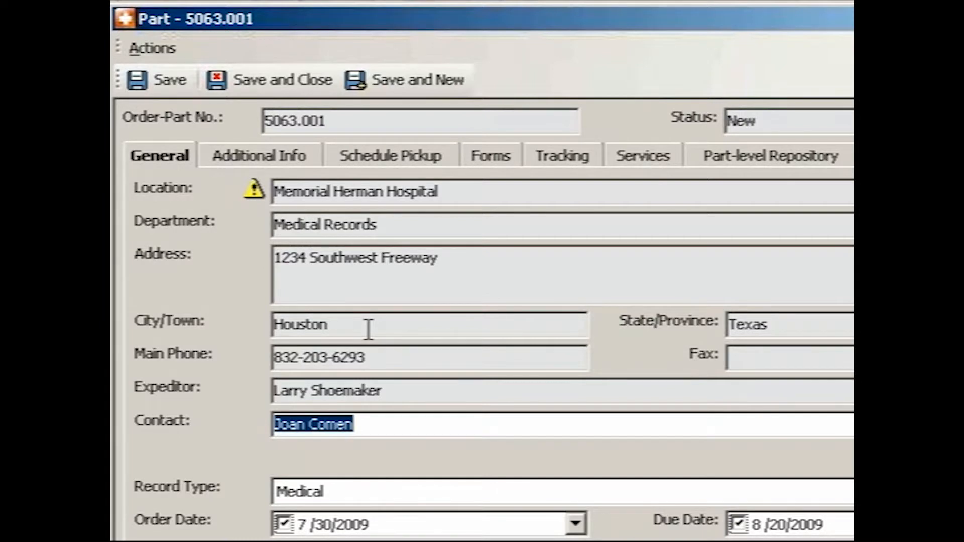
Schedule the part's pickup for 8/7/2009, keeping Mail as the scheduling type.
left_click(372, 155)
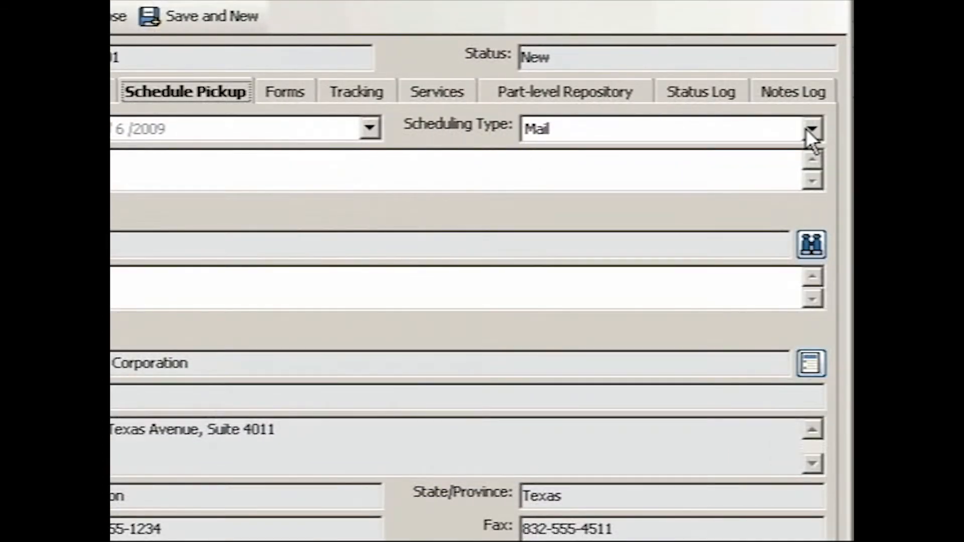
left_click(808, 130)
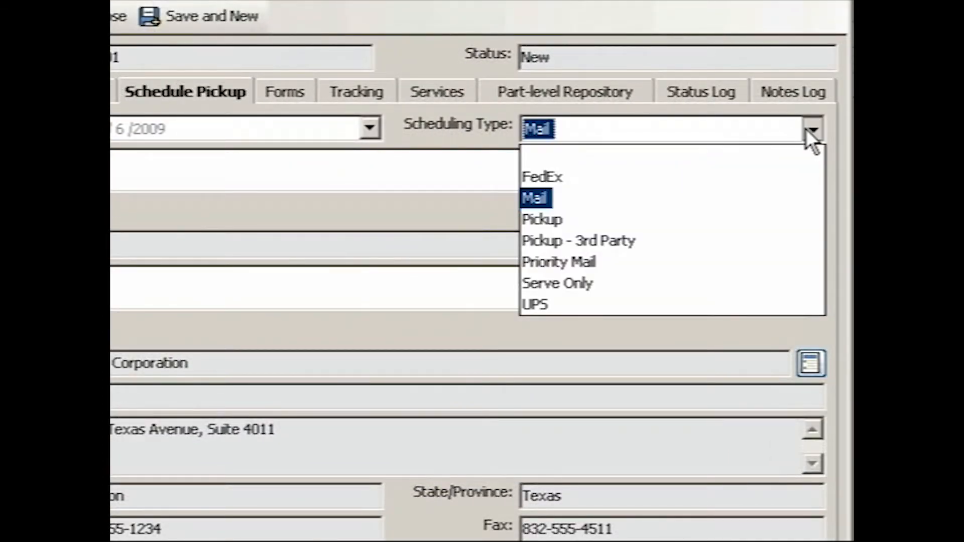
left_click(808, 129)
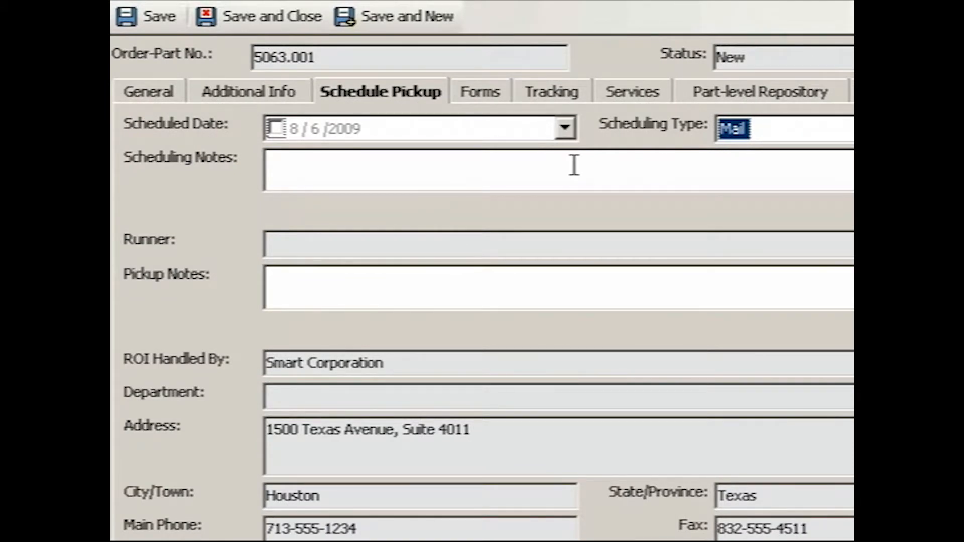
left_click(564, 128)
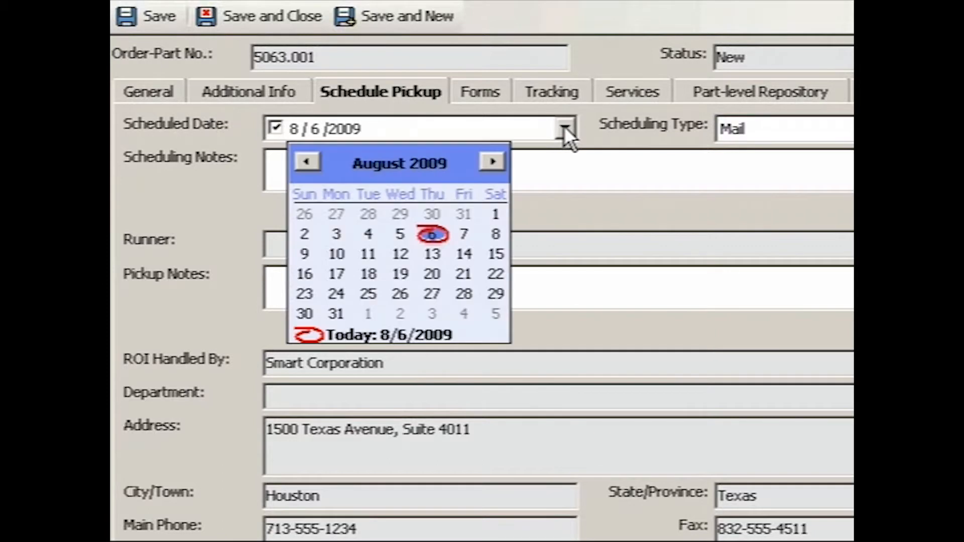
left_click(461, 233)
Add a Custodian-Call Made entry to the notes log, recording that the contact said "rim by 8/7....", and save it.
left_click(758, 90)
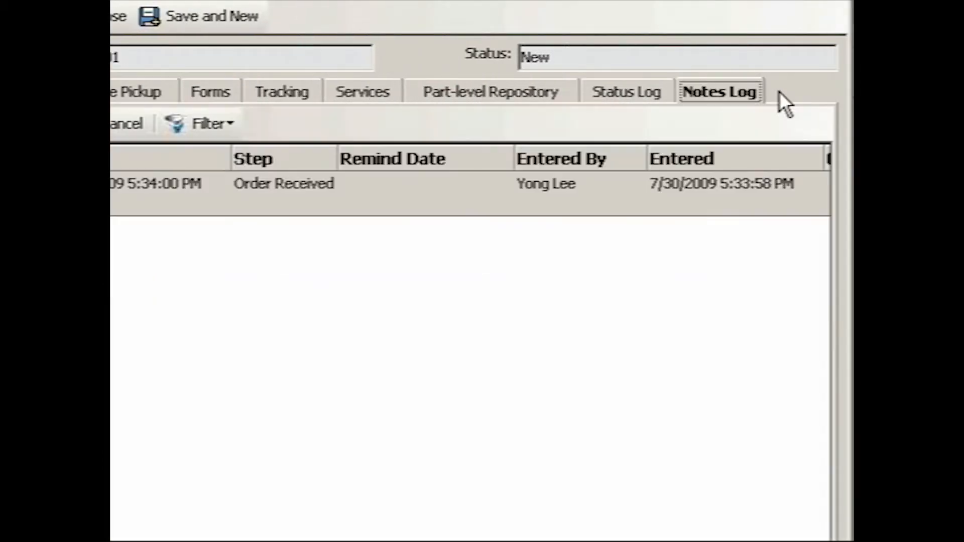
left_click(176, 123)
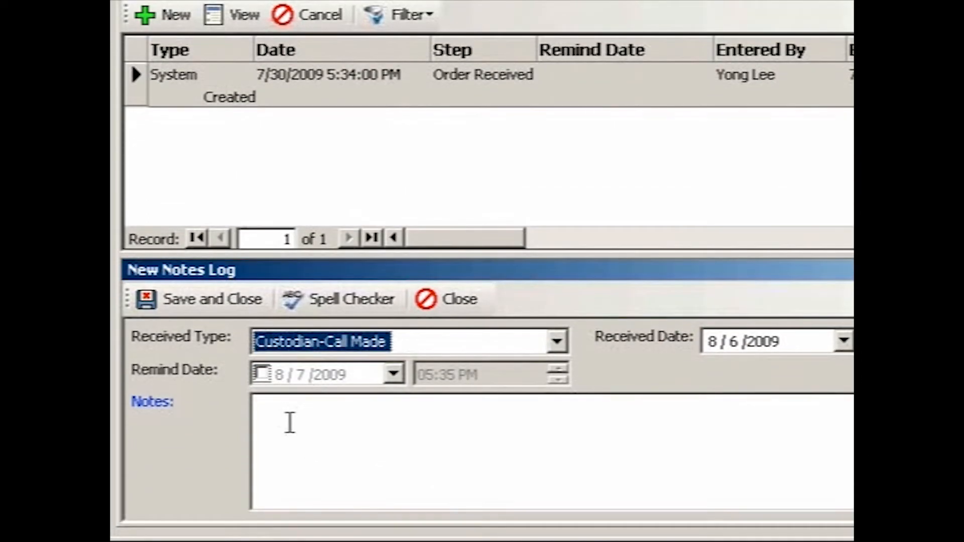
left_click(289, 531)
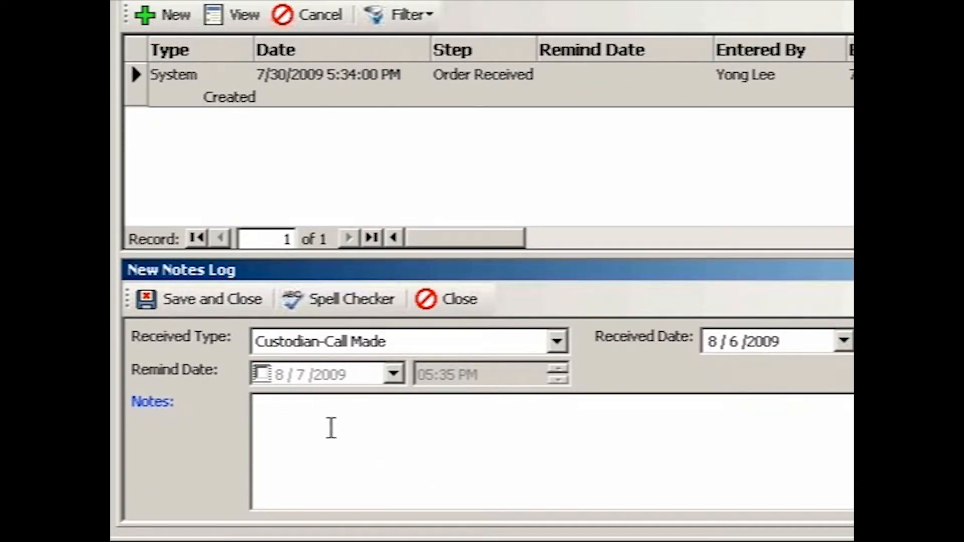
type("Ja")
key("BackSpace")
type("oan said")
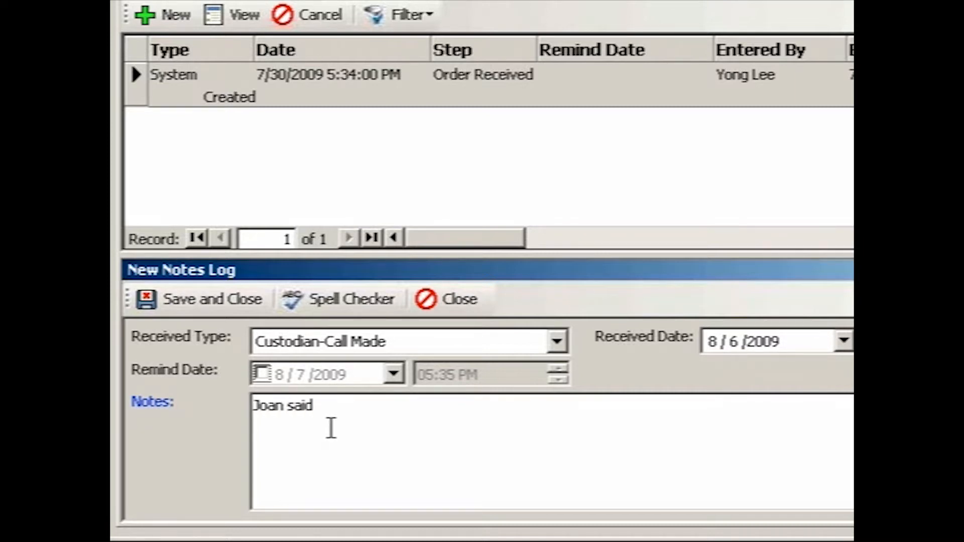
type(" rim by 8/7....")
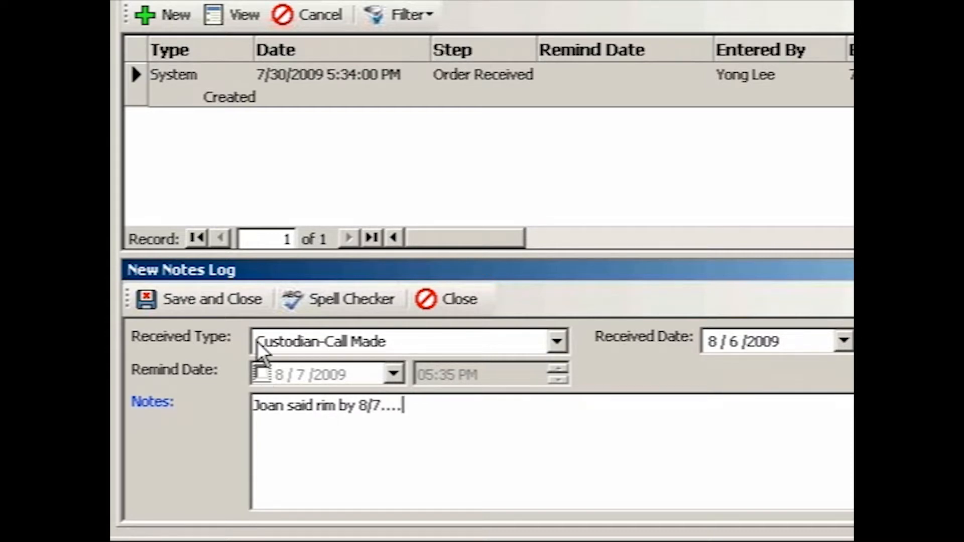
left_click(210, 296)
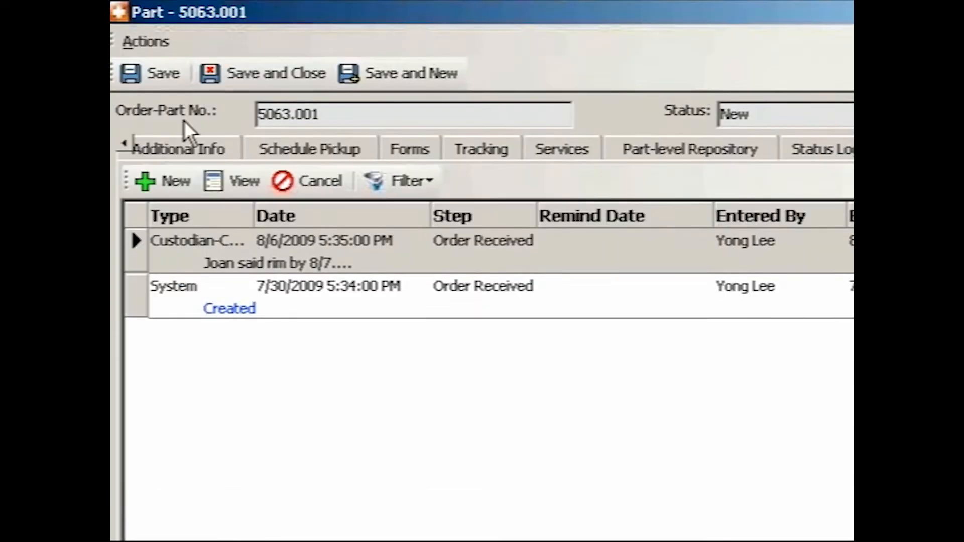
Set the part's action type to Follow up on record promise with action date 8/17/2009, and save and close the part.
left_click(183, 149)
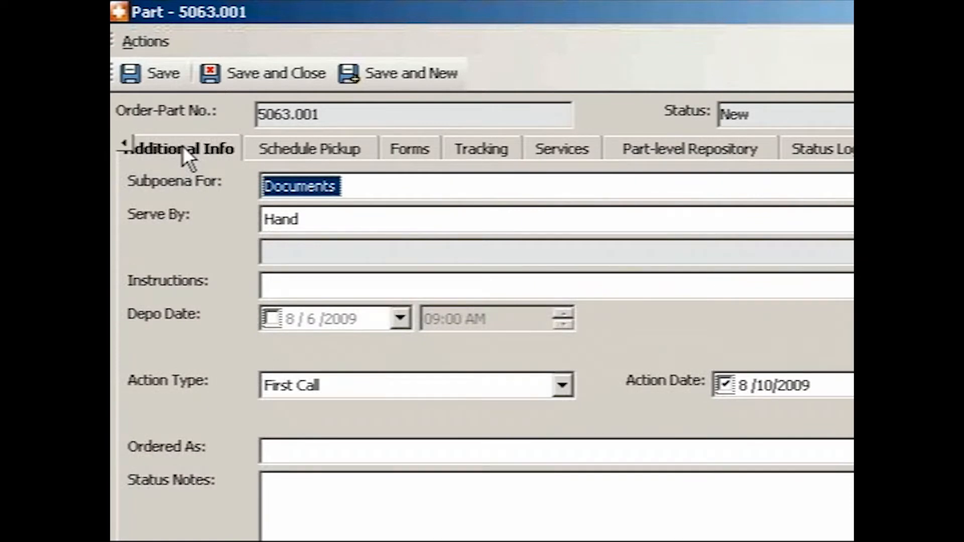
left_click(562, 384)
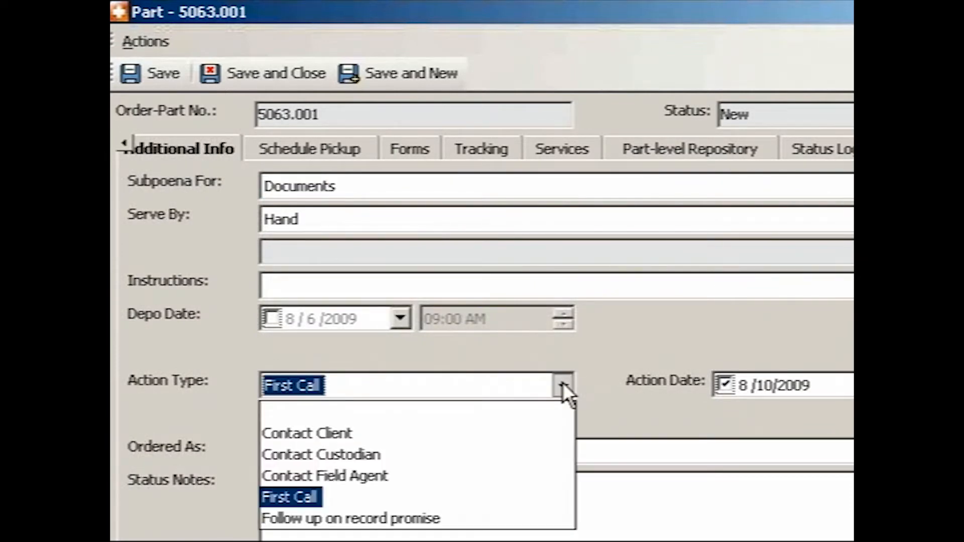
left_click(396, 517)
left_click(836, 312)
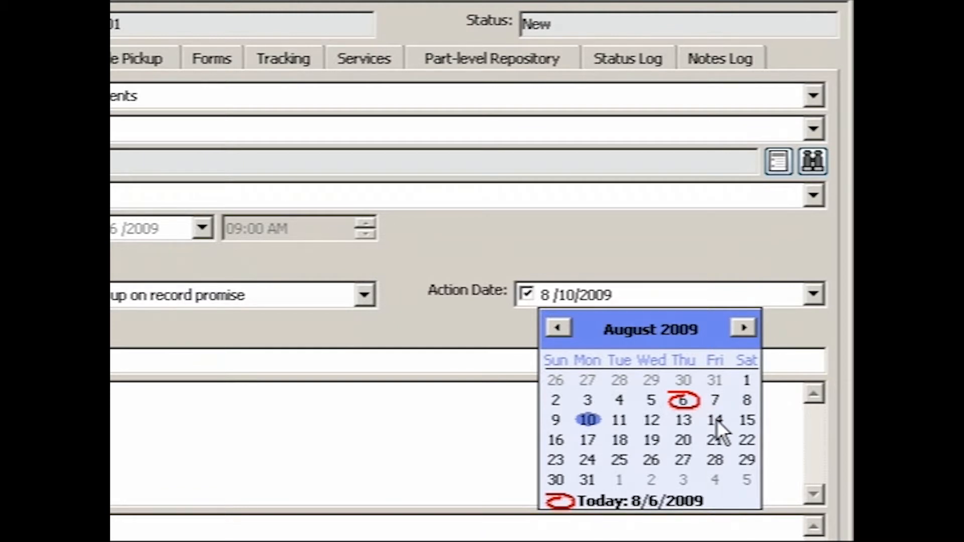
left_click(587, 440)
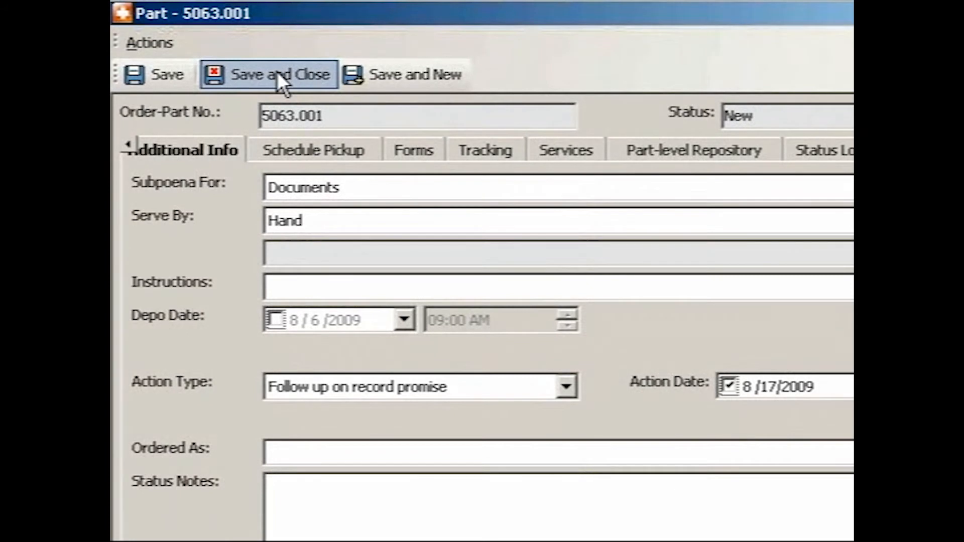
left_click(277, 73)
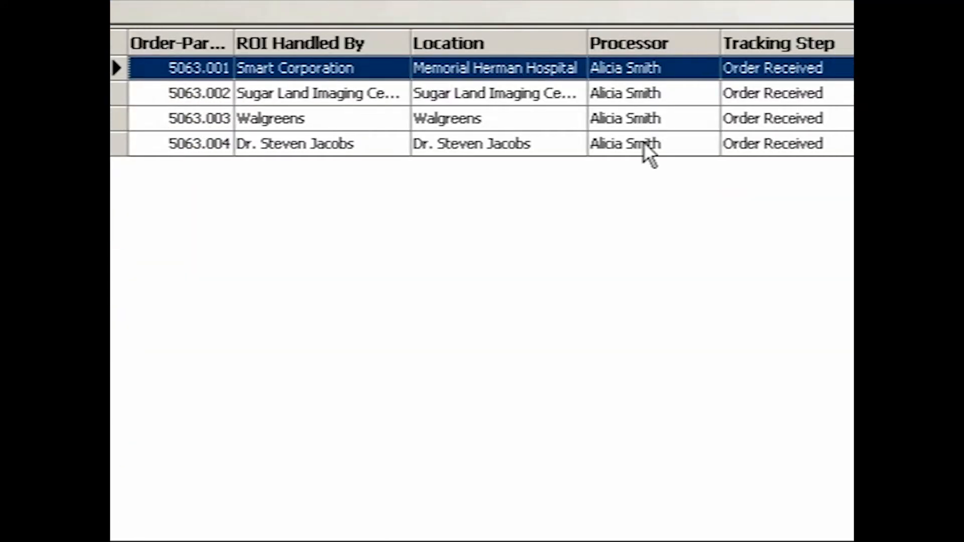
Open the Sugar Land Imaging Center part and schedule it as Pickup on 8/10/2009.
left_click(676, 92)
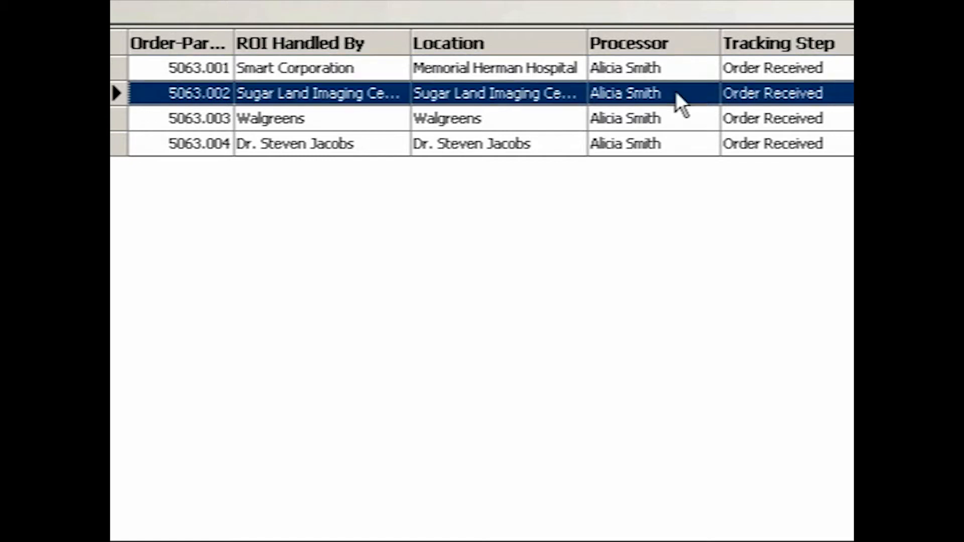
right_click(676, 92)
left_click(725, 107)
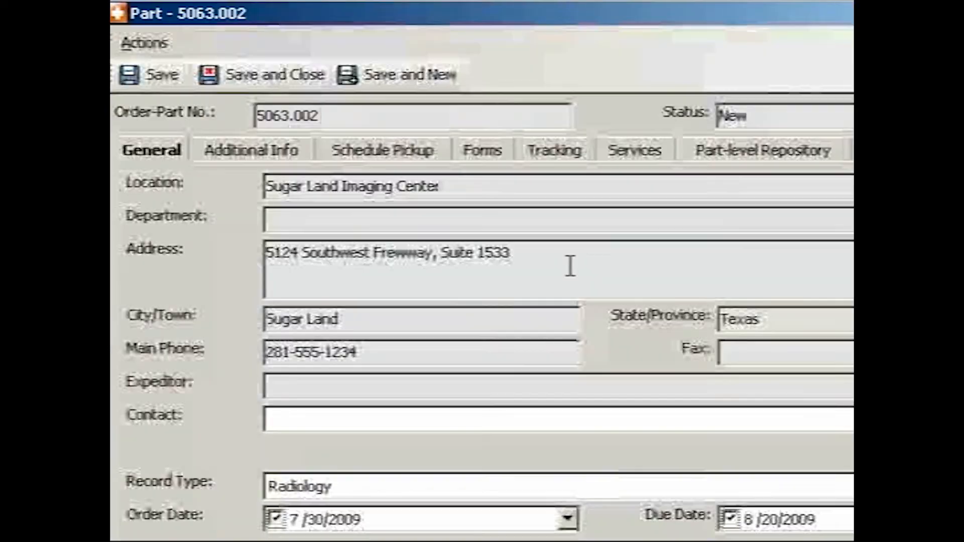
left_click(405, 151)
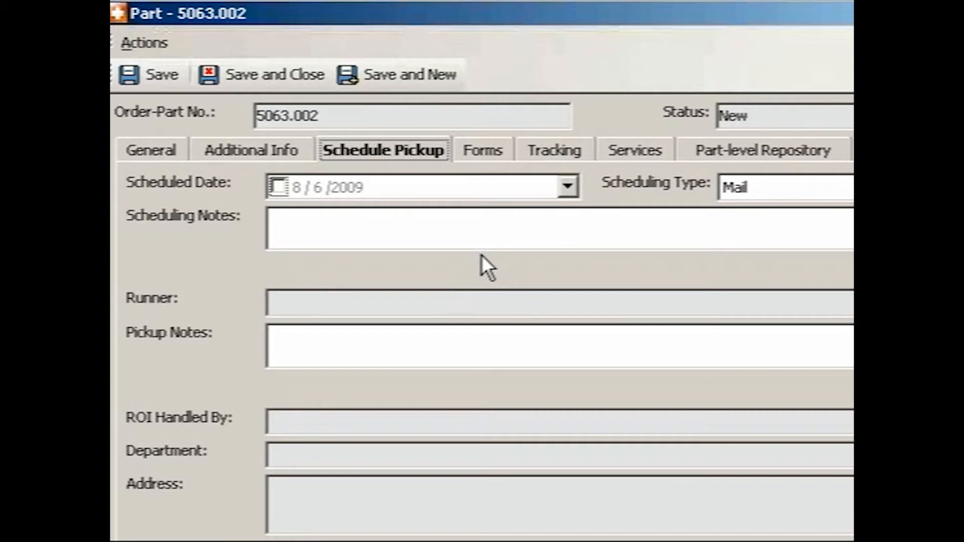
left_click(811, 187)
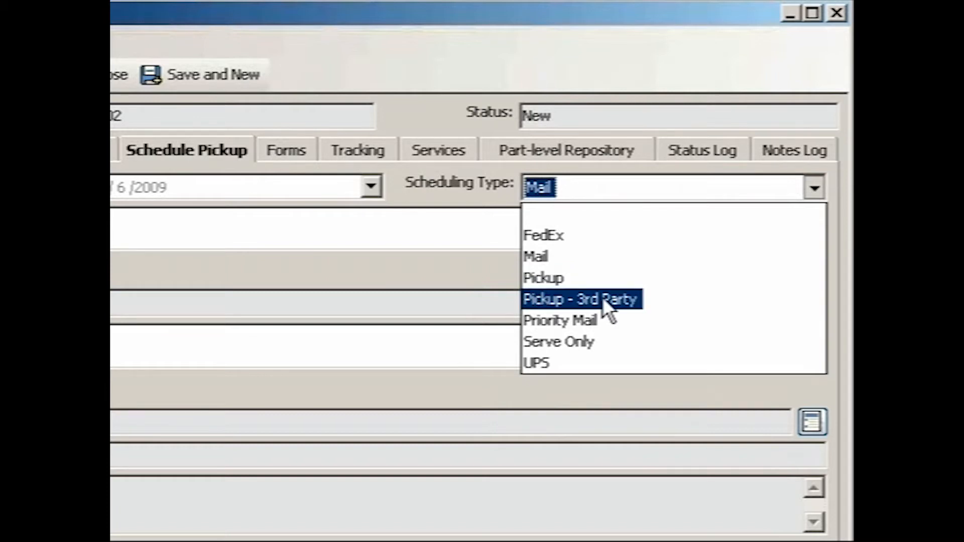
left_click(549, 275)
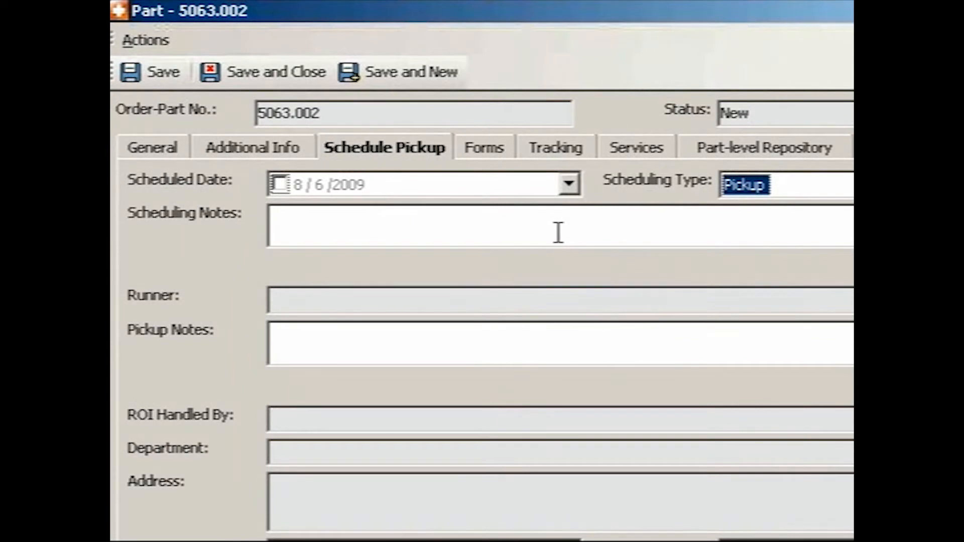
left_click(567, 184)
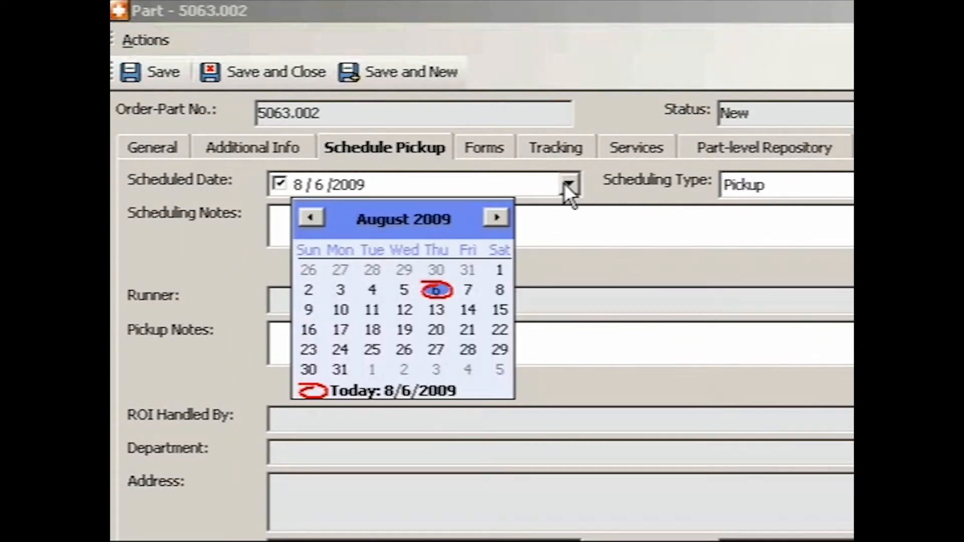
left_click(341, 309)
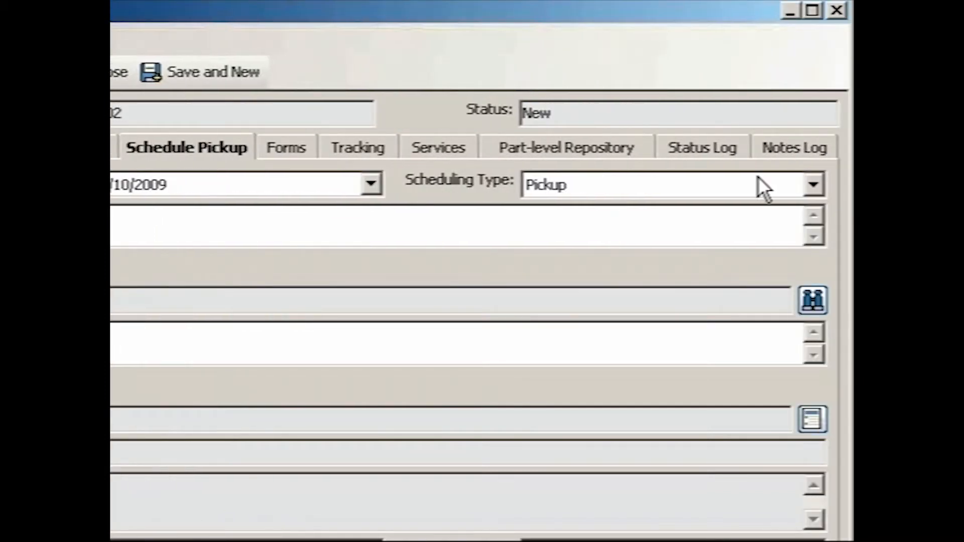
Start a new service for the part under 9. Misc. Charge, with subgroup Pass-Thru and service item Long Distance Calls.
left_click(788, 145)
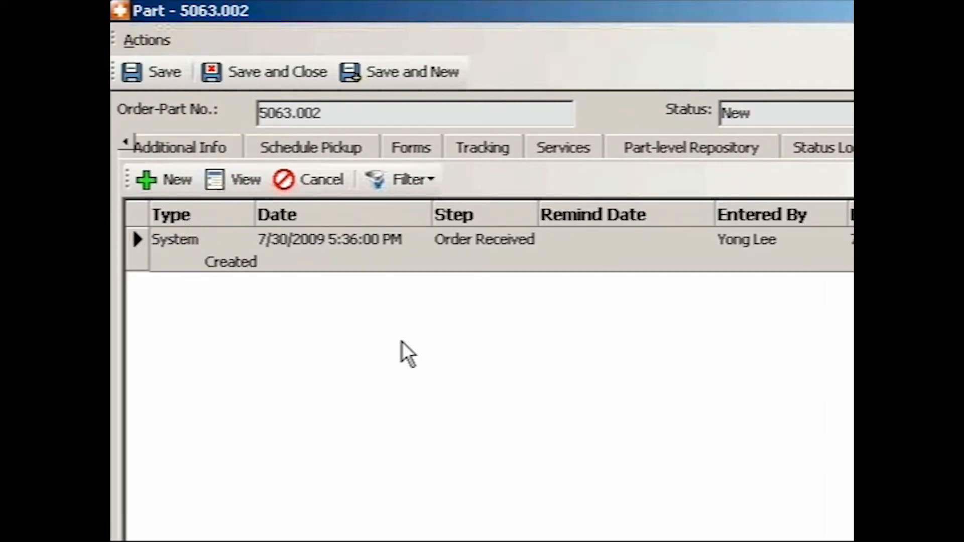
left_click(554, 150)
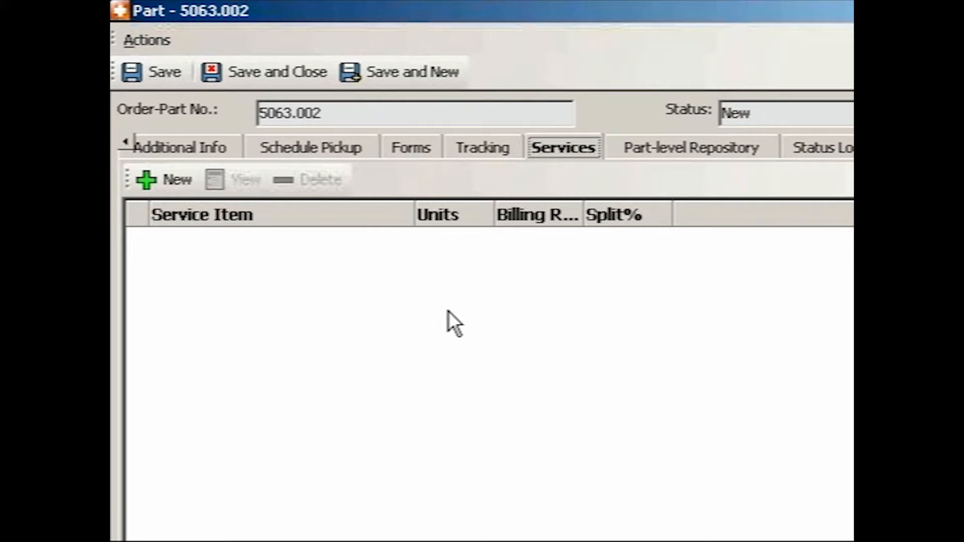
left_click(176, 179)
left_click(392, 167)
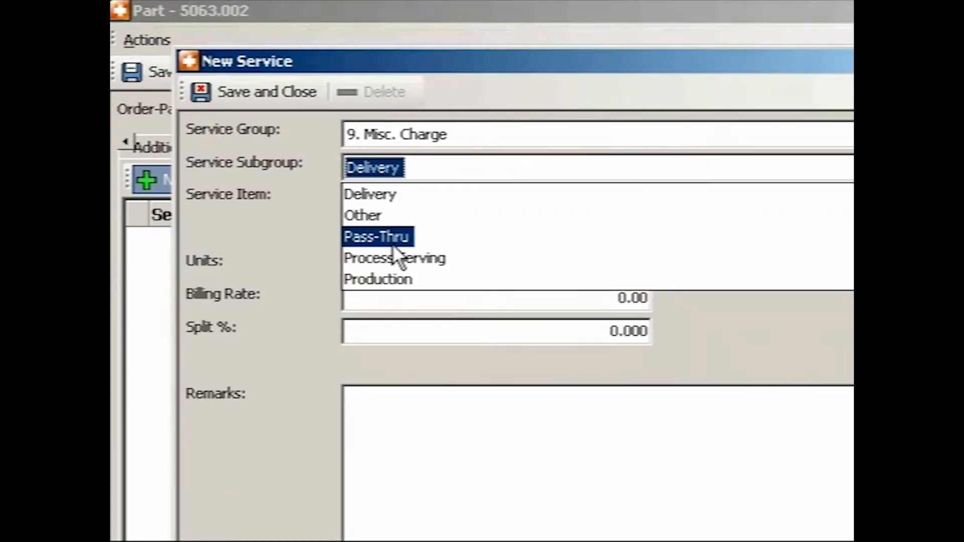
left_click(393, 235)
left_click(399, 202)
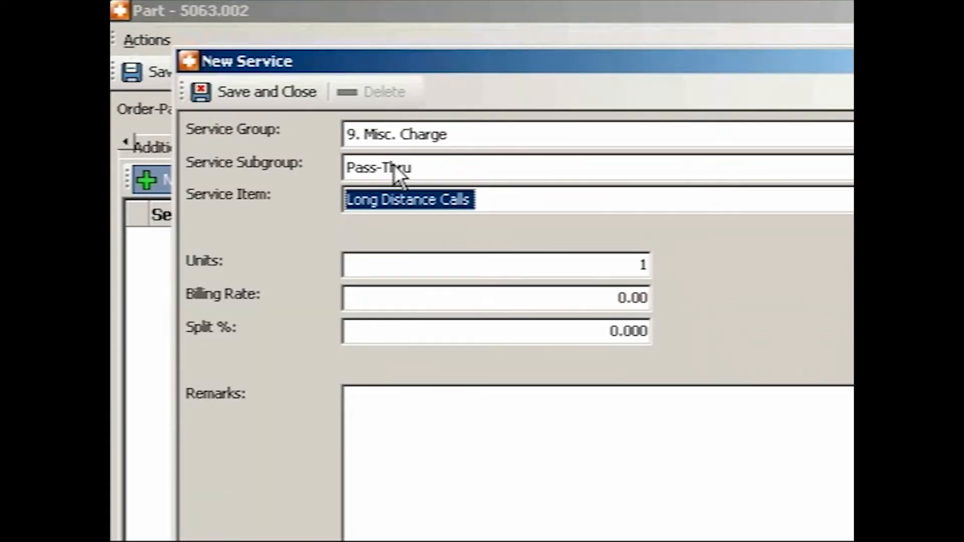
Set the service's units to 30, enter the remark "Calls to London", and save and close the service.
key("Tab")
type("30")
key("Tab")
key("Tab")
key("Tab")
type("Calls to London")
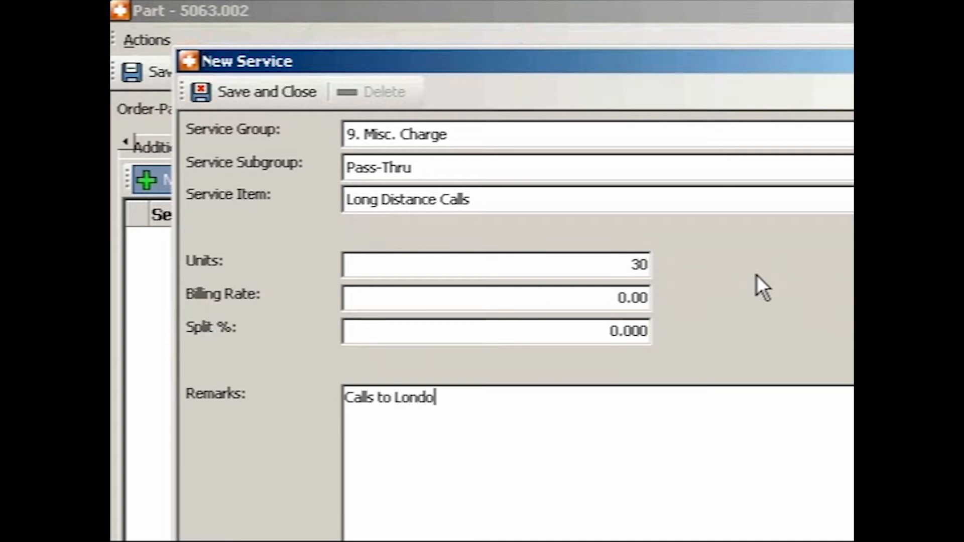
left_click(279, 91)
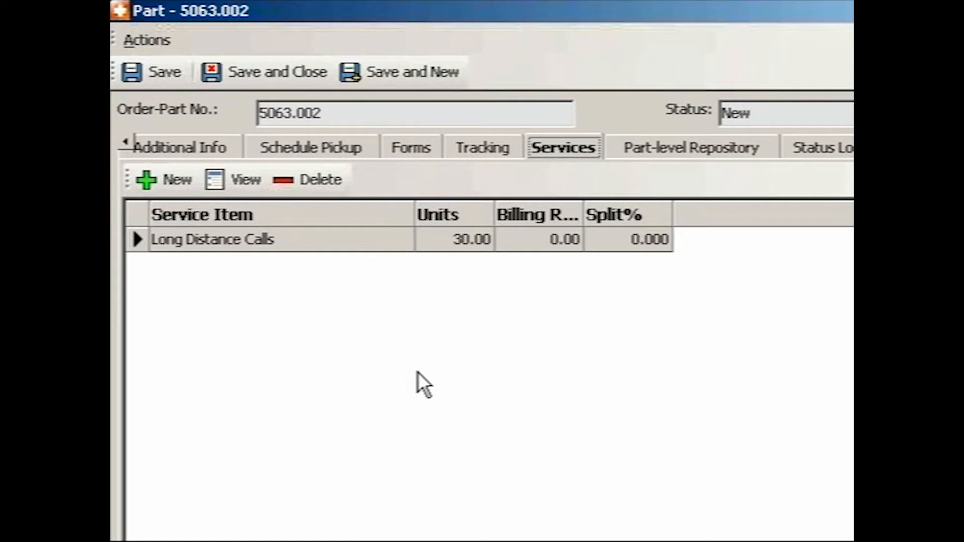
Save the part and change its tracking step to Contacting Custodian with step due date 8/7/2009 and Publish enabled.
left_click(483, 148)
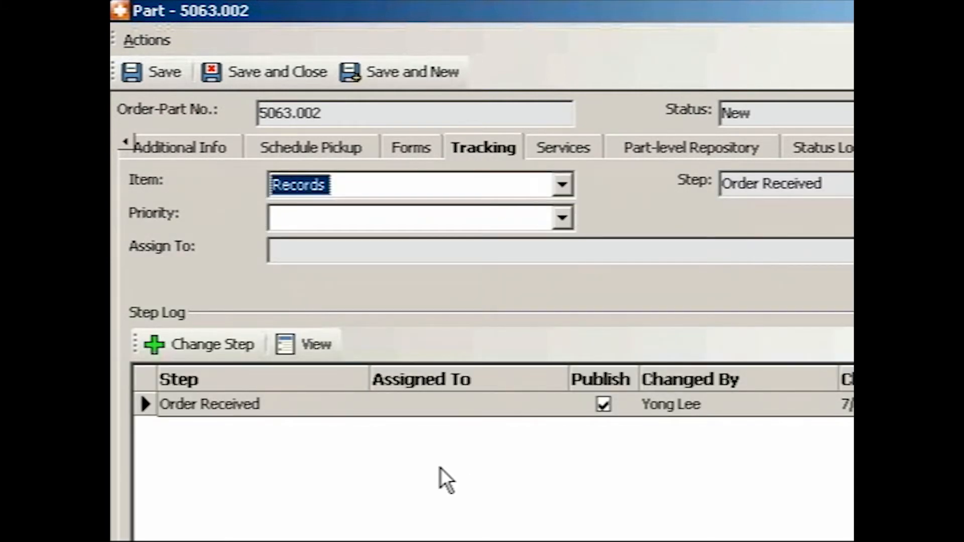
left_click(157, 73)
left_click(221, 346)
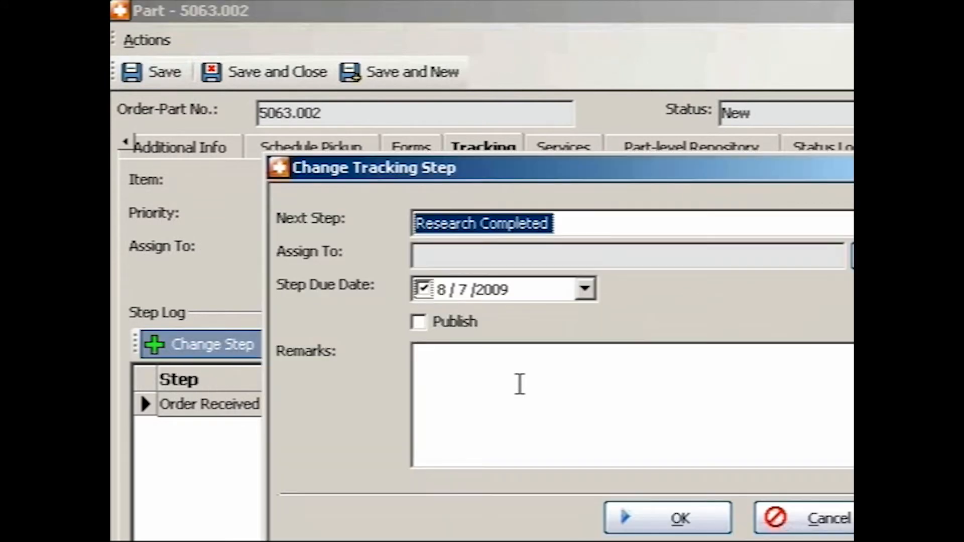
left_click(586, 221)
left_click(535, 355)
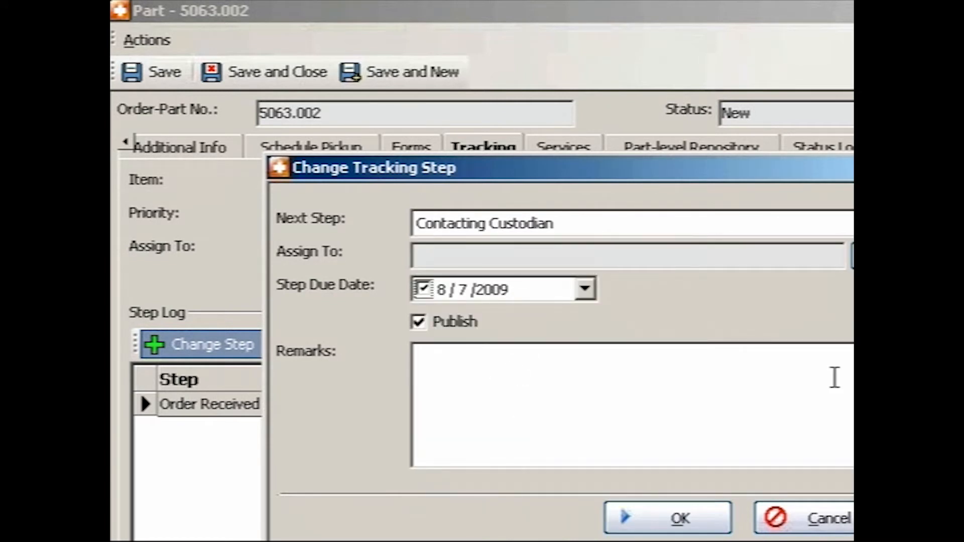
left_click(676, 514)
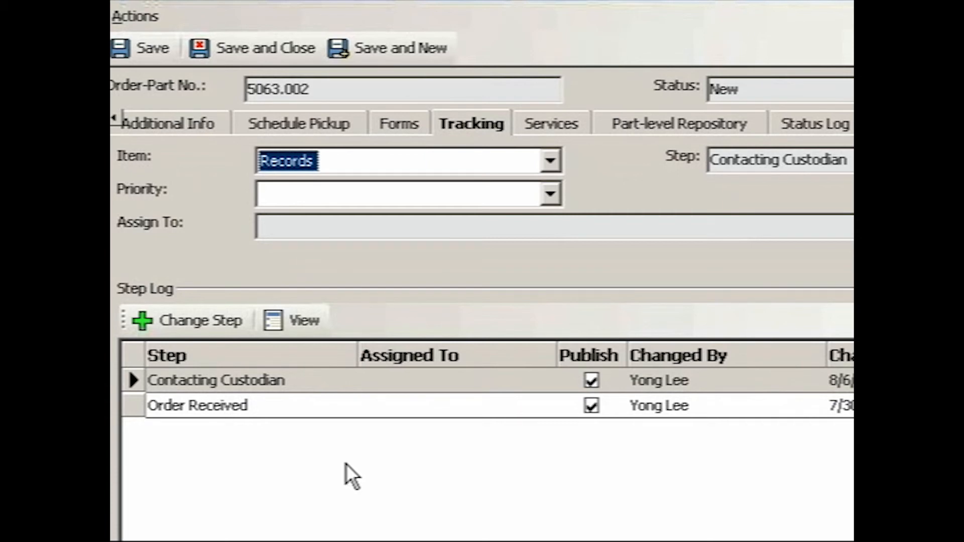
Start a check request for the part with a check amount of 50, keeping Custodian Fee as the fee name.
left_click(139, 15)
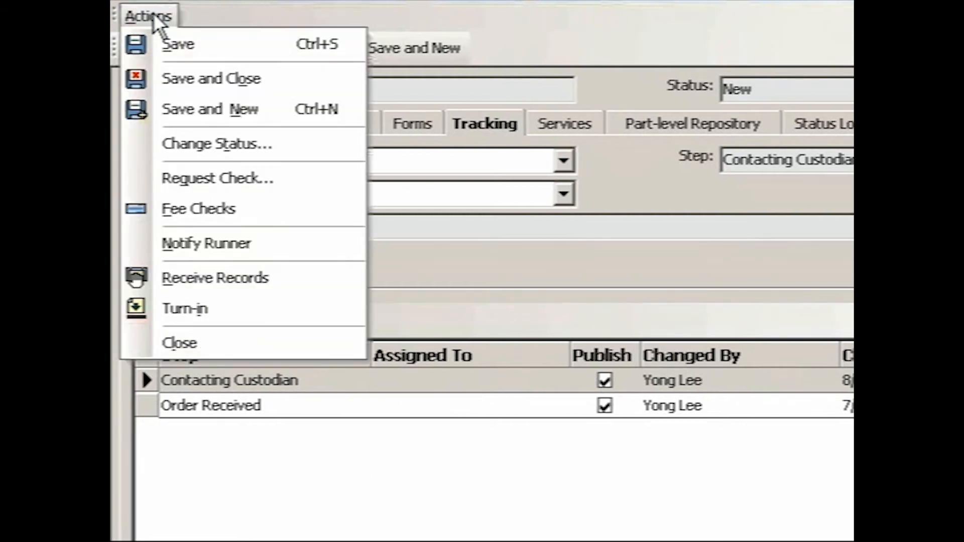
left_click(243, 178)
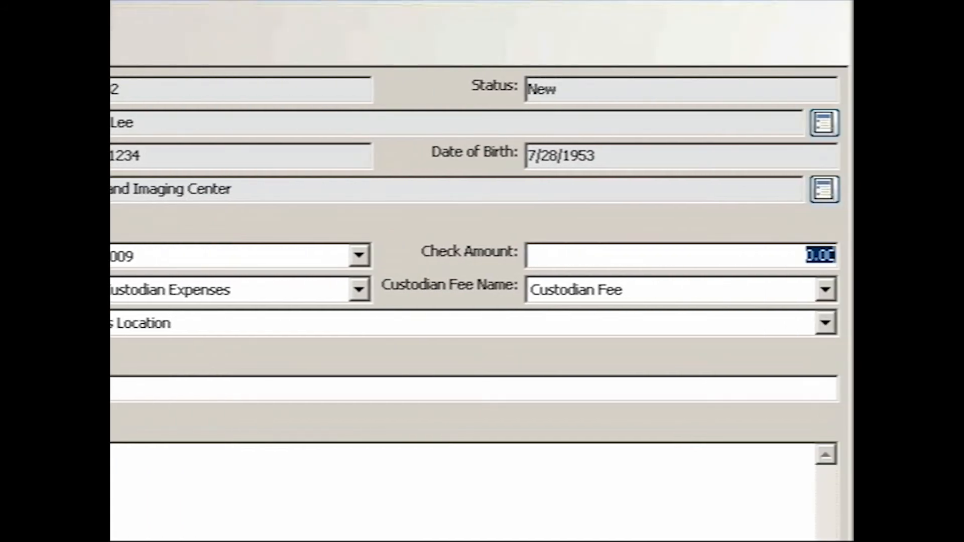
type("50")
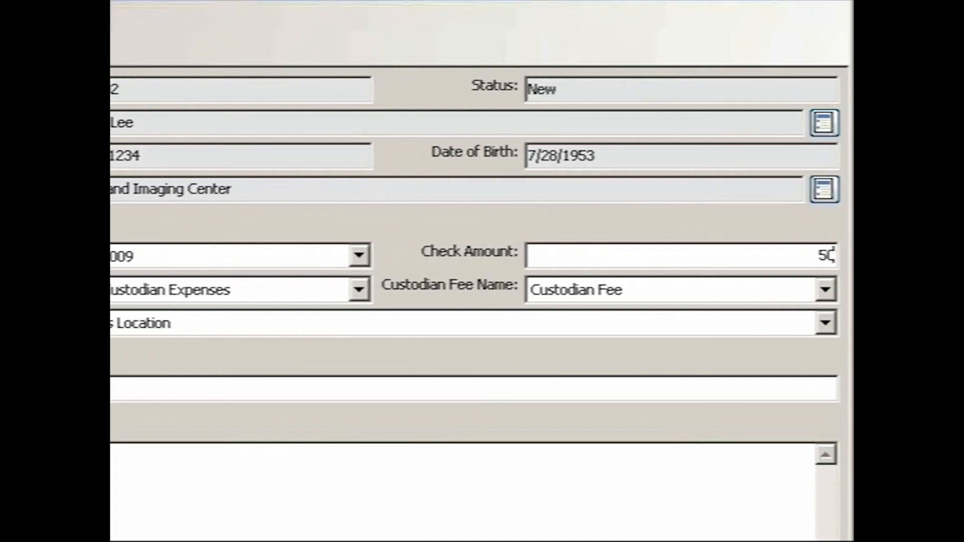
key("Tab")
key("Tab")
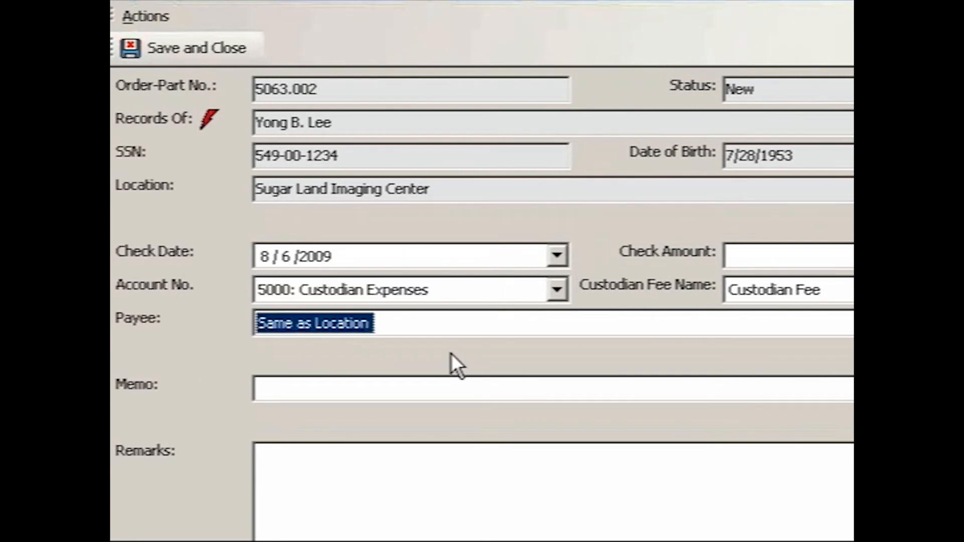
Keep Same as Location as the check's payee, enter the memo "Inv# 456456", and save and close the request.
left_click(824, 324)
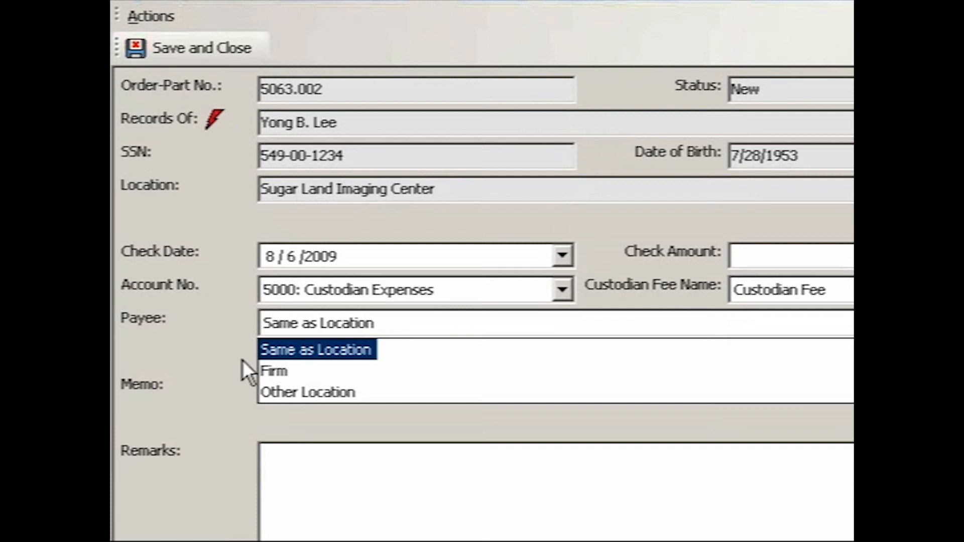
left_click(317, 350)
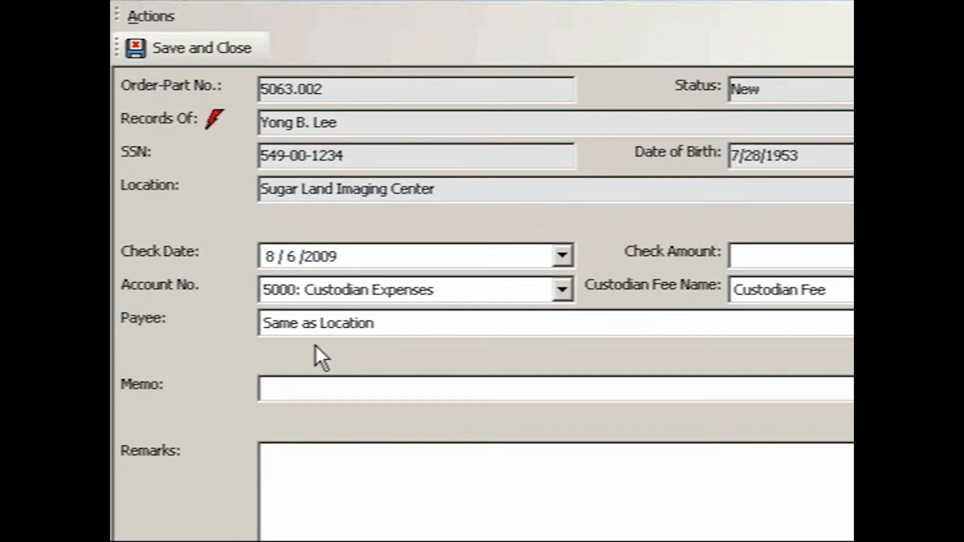
left_click(277, 391)
type("Inv# 456456")
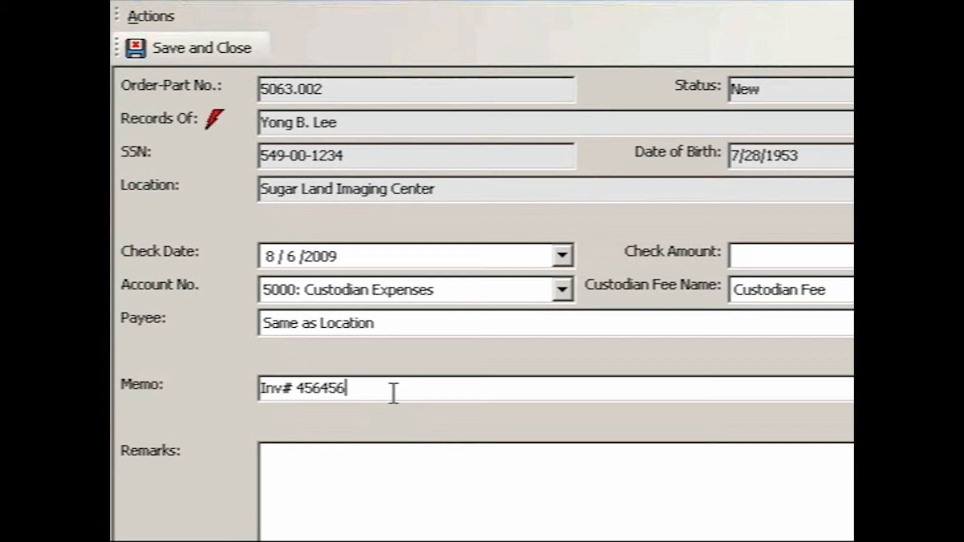
left_click(279, 456)
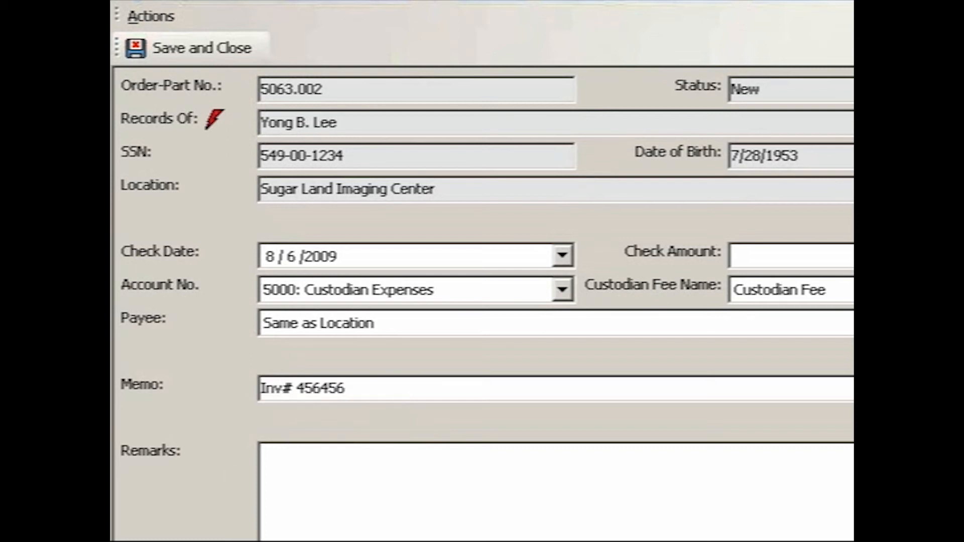
left_click(216, 47)
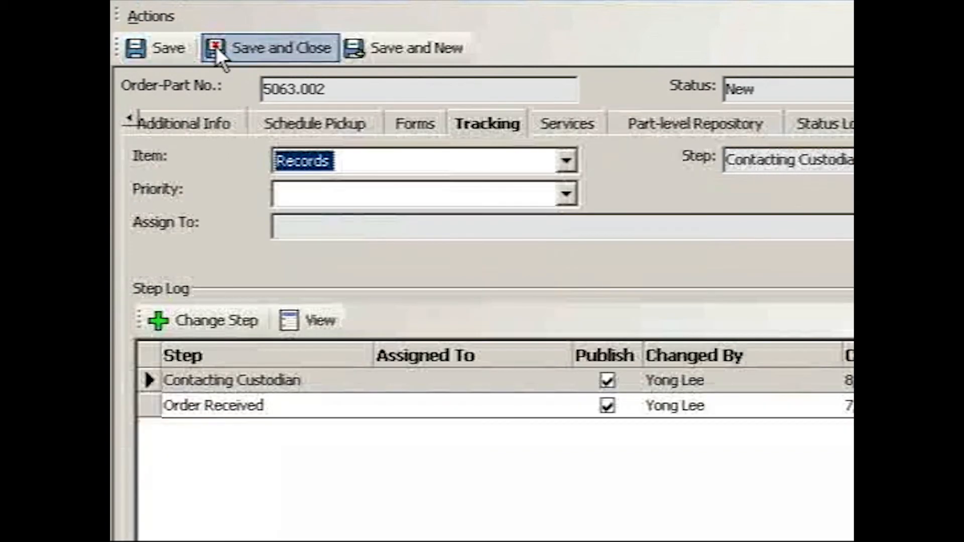
Look up a runner and assign them to the part's scheduled pickup.
left_click(346, 121)
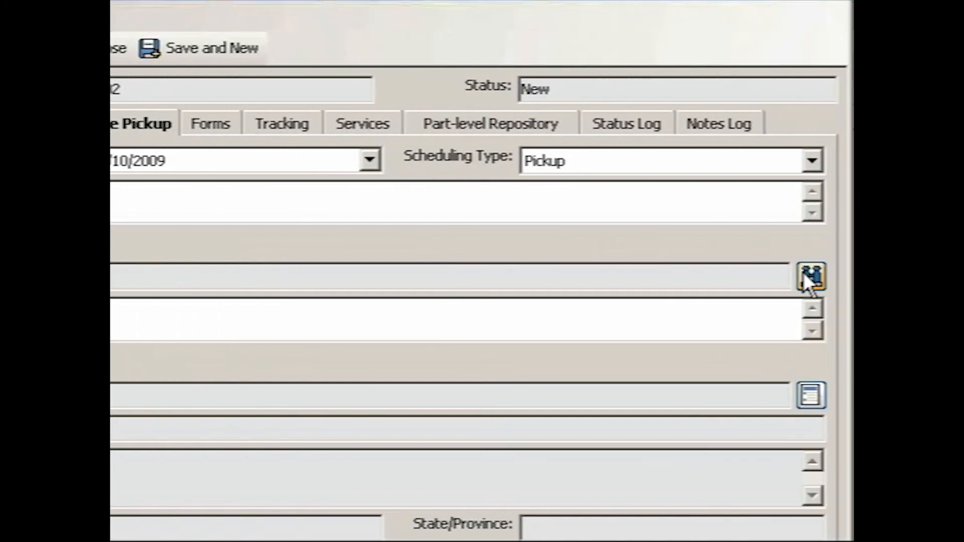
left_click(809, 275)
left_click(809, 272)
left_click(491, 332)
left_click(212, 46)
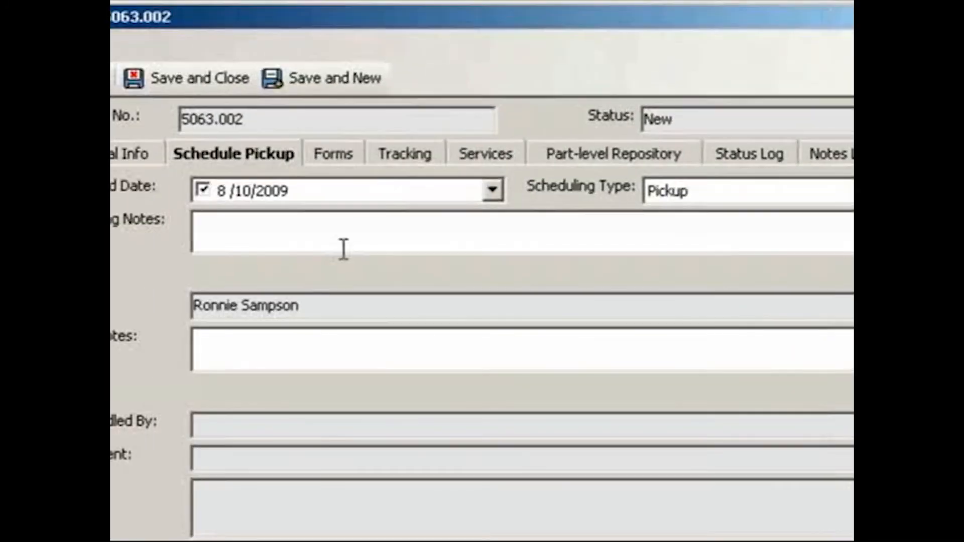
left_click(346, 338)
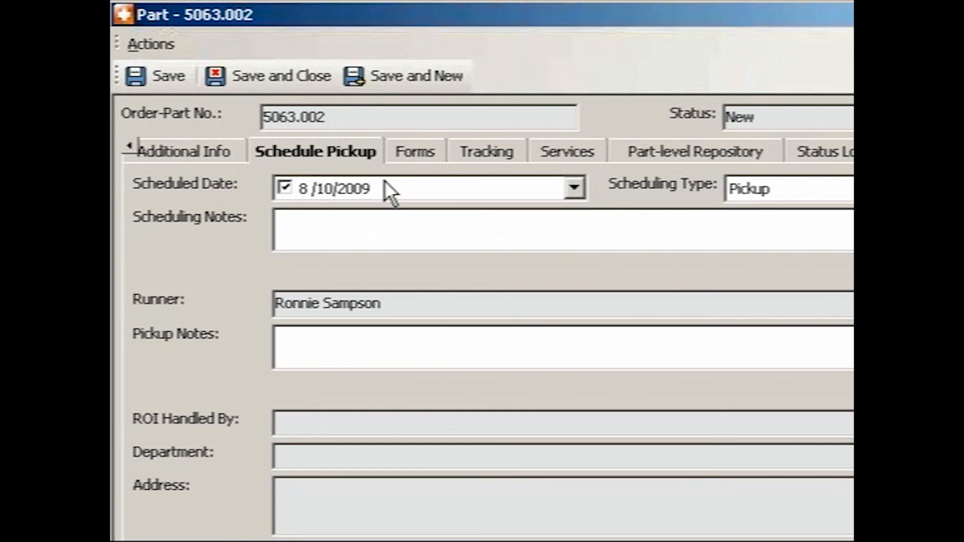
Review the part's notes log, tracking steps, services and assigned runner, and save and close the part.
left_click(716, 152)
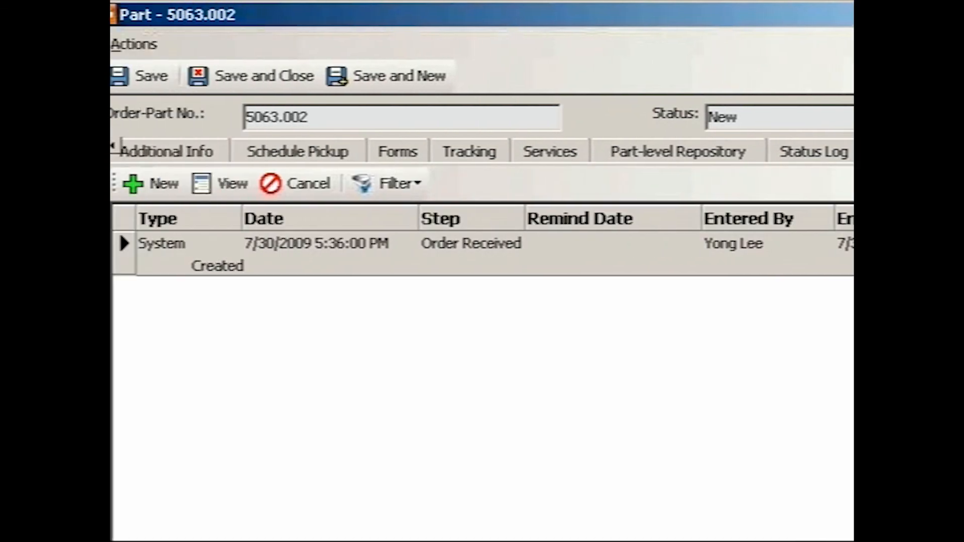
left_click(136, 45)
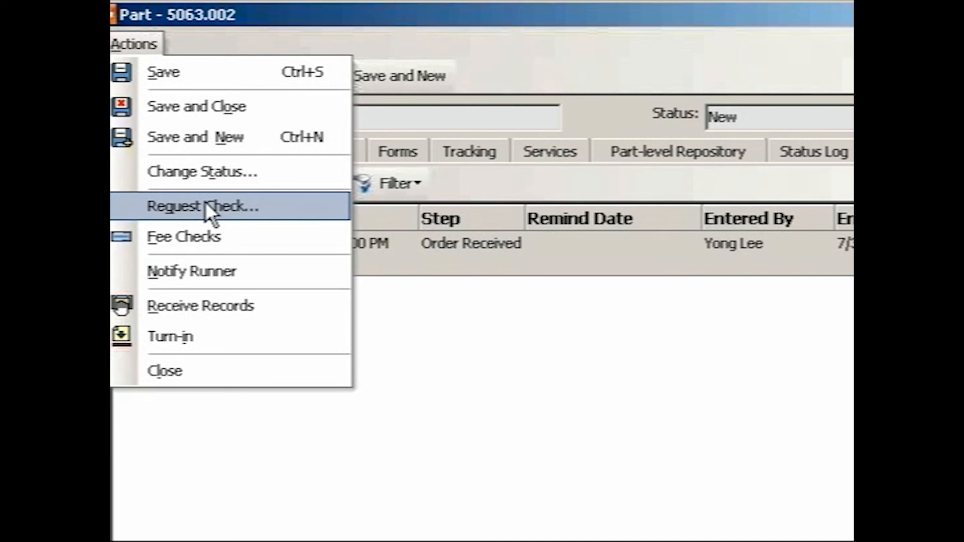
left_click(462, 291)
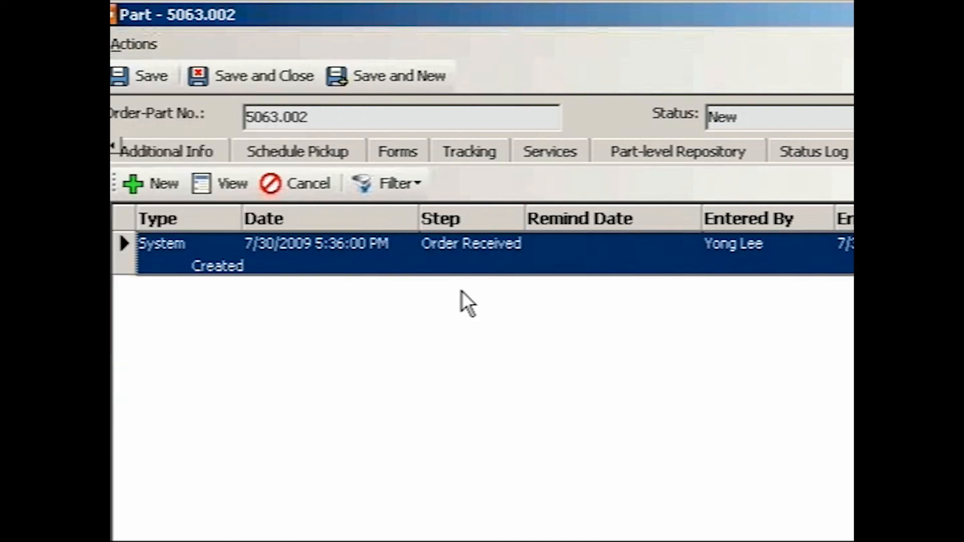
left_click(470, 152)
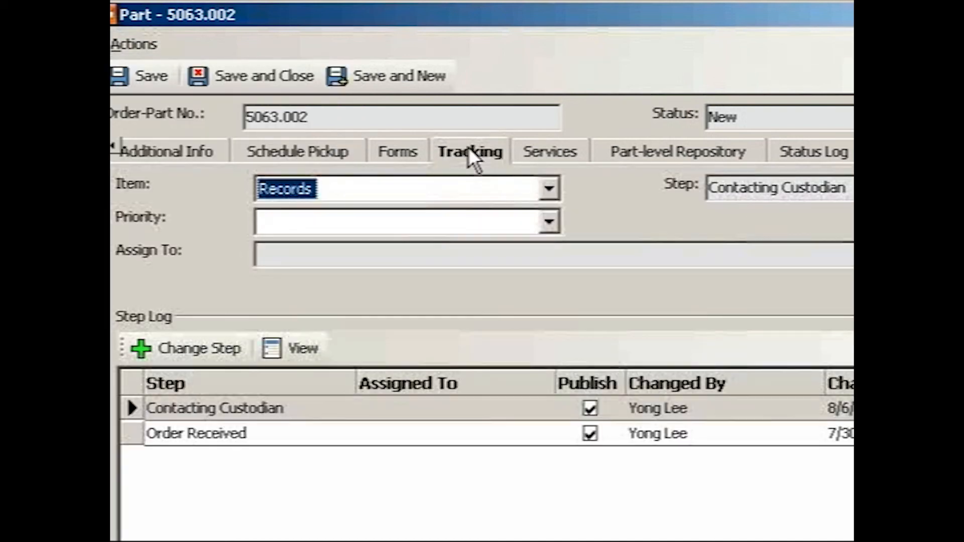
left_click(364, 407)
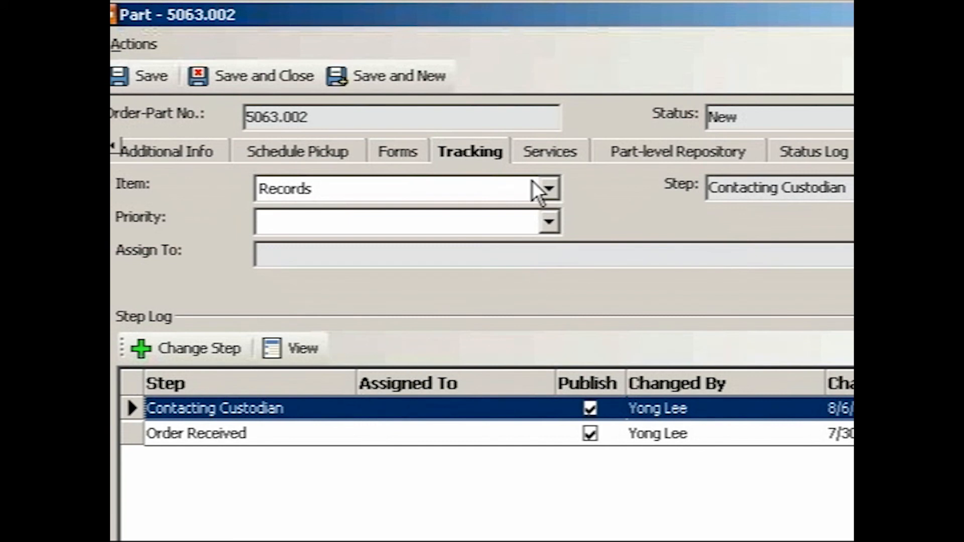
left_click(538, 153)
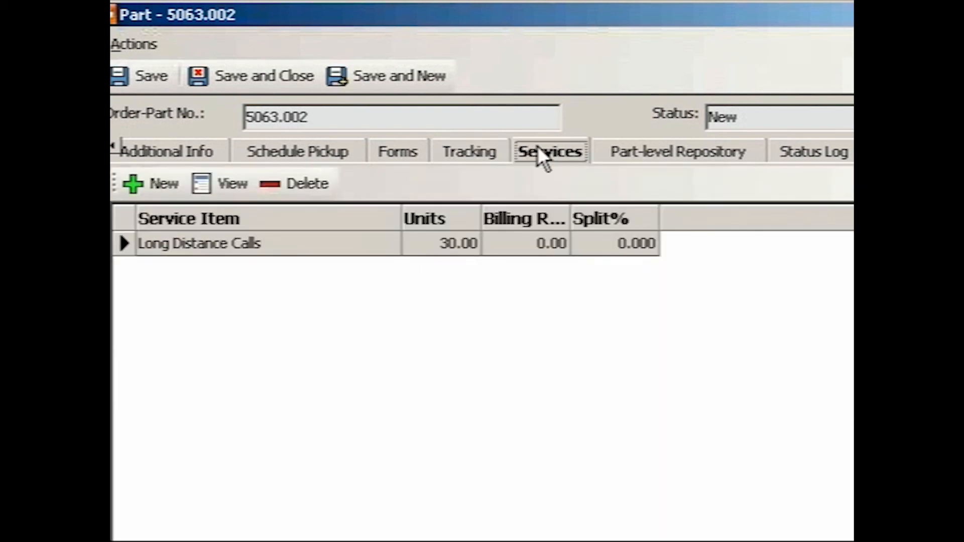
left_click(382, 246)
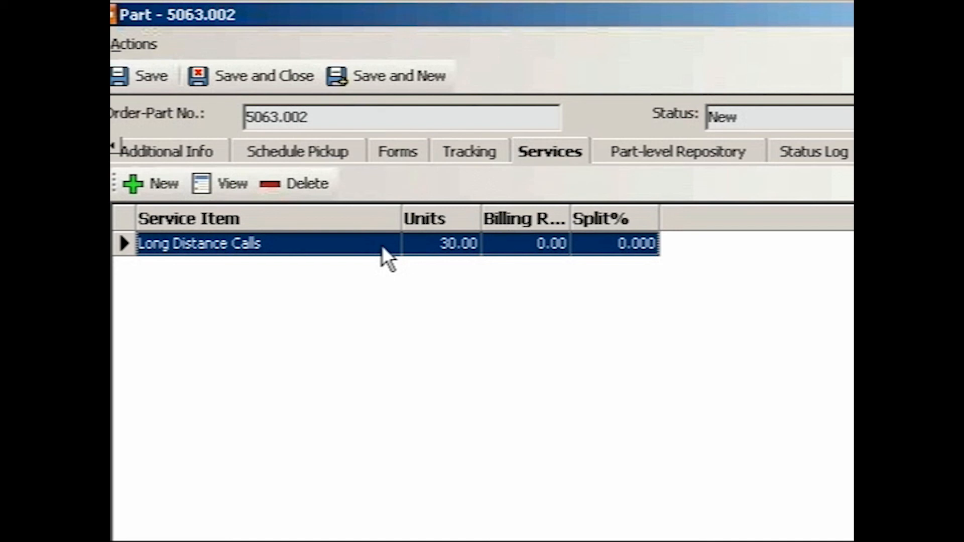
left_click(332, 151)
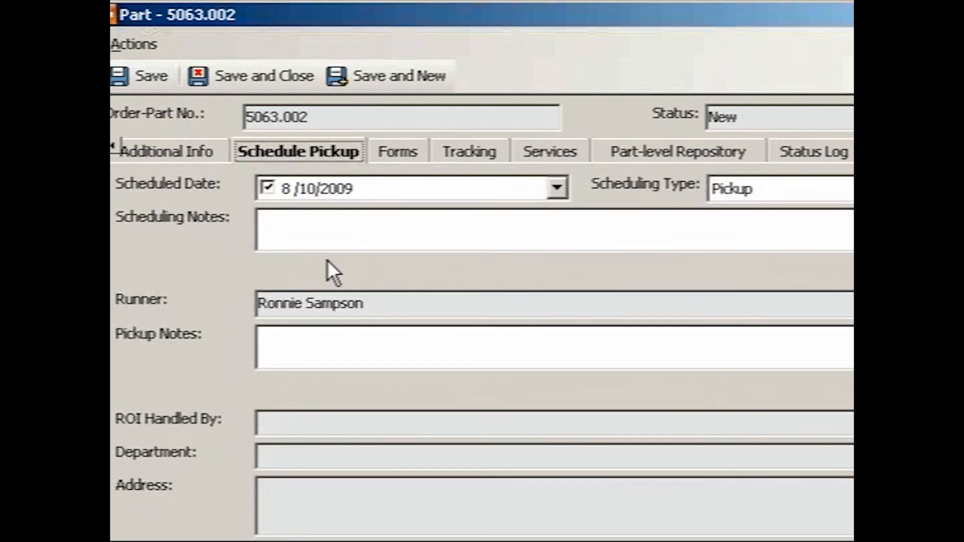
left_click(395, 298)
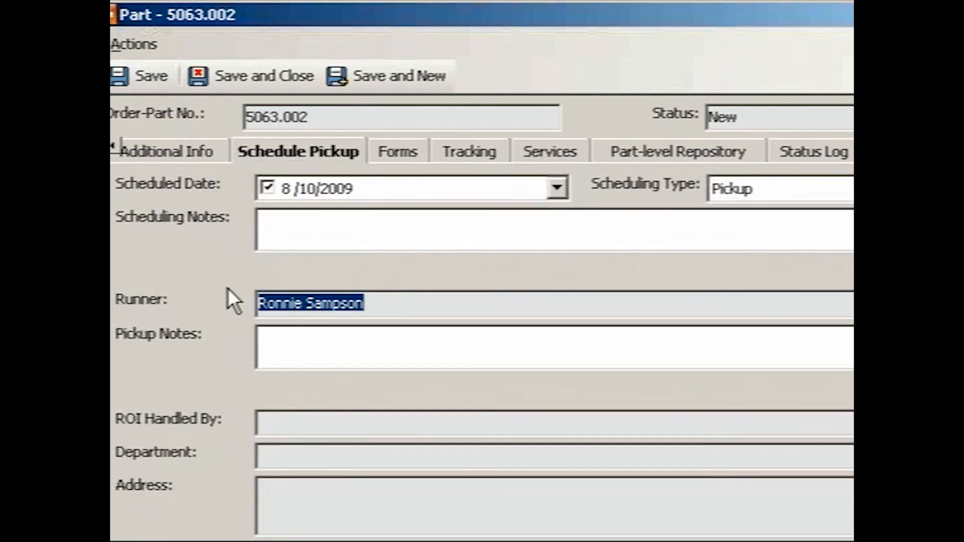
left_click(237, 70)
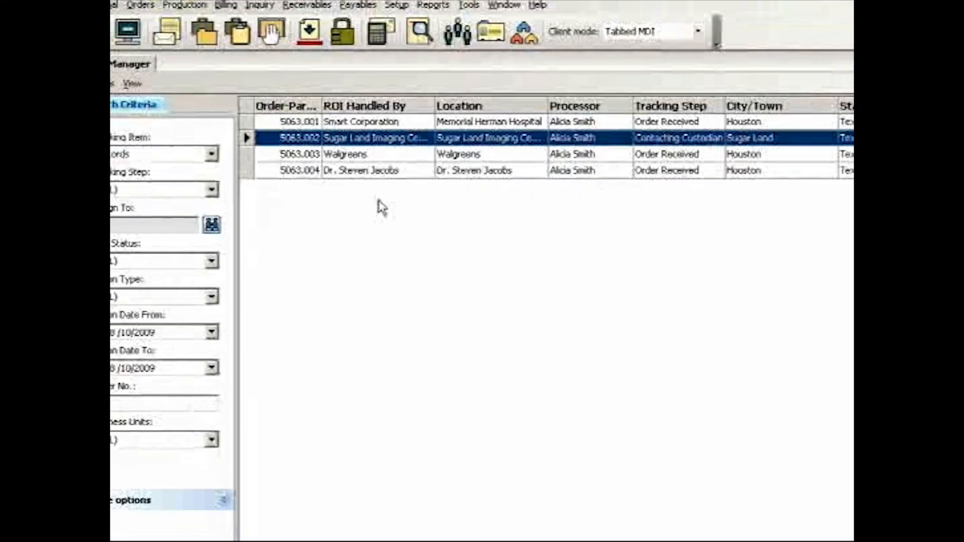